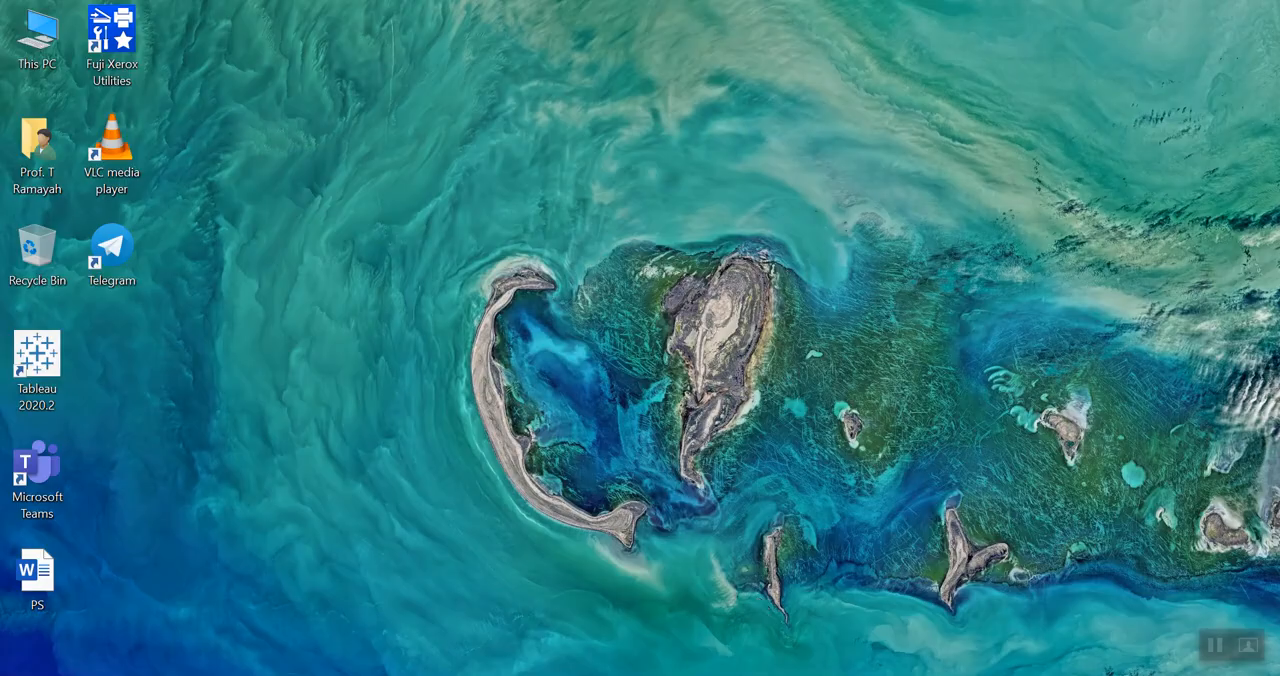
- Switch to Chrome, reload smartpls.com and open the free 30-day trial sign-up page
mouse_move(618, 672)
click(618, 615)
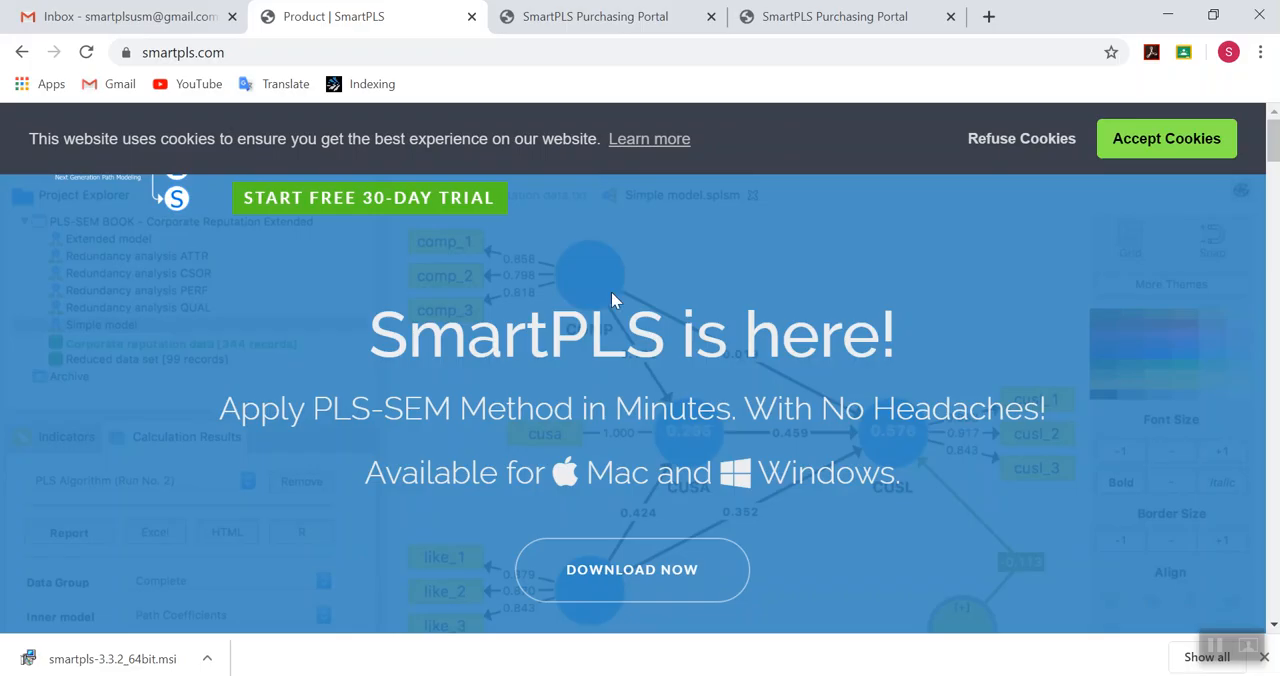
click(486, 53)
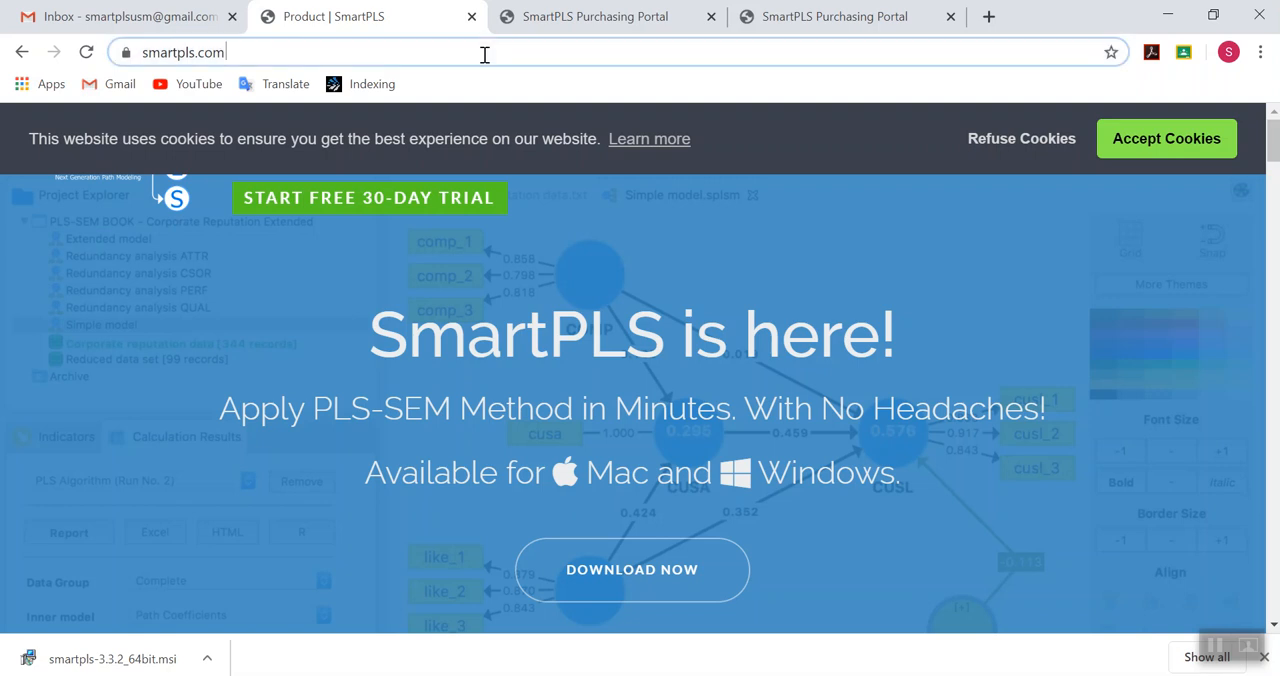
key(Return)
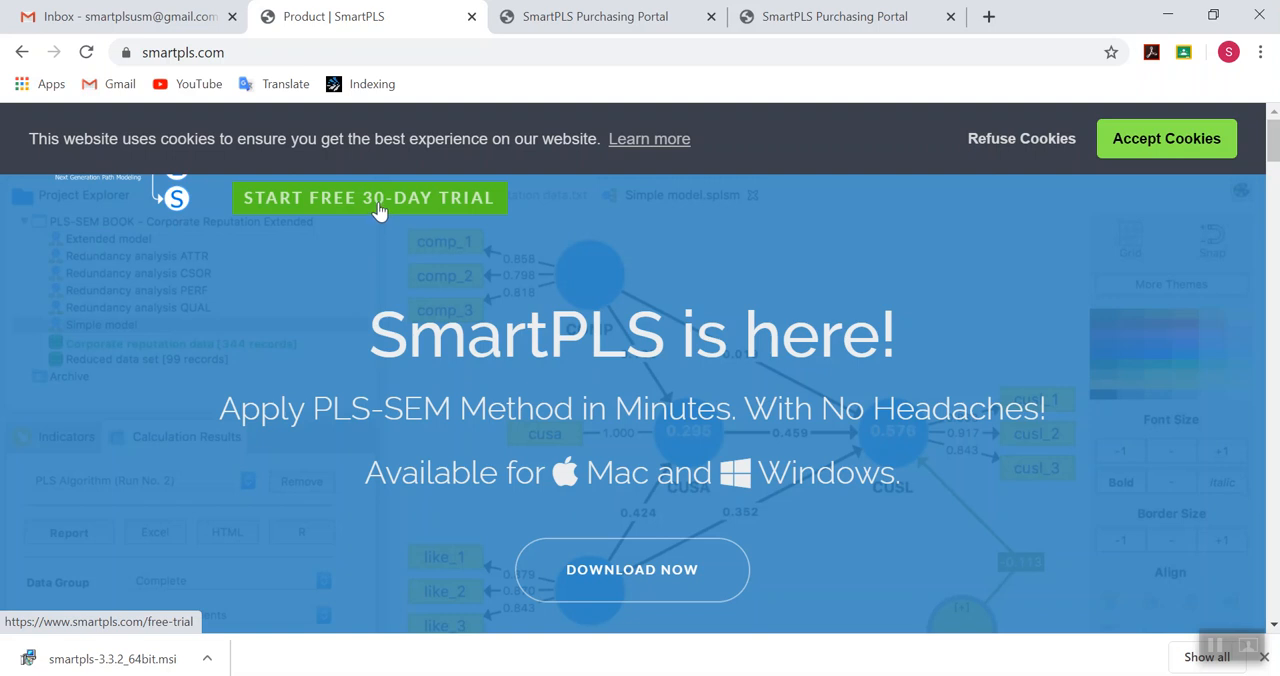
click(378, 208)
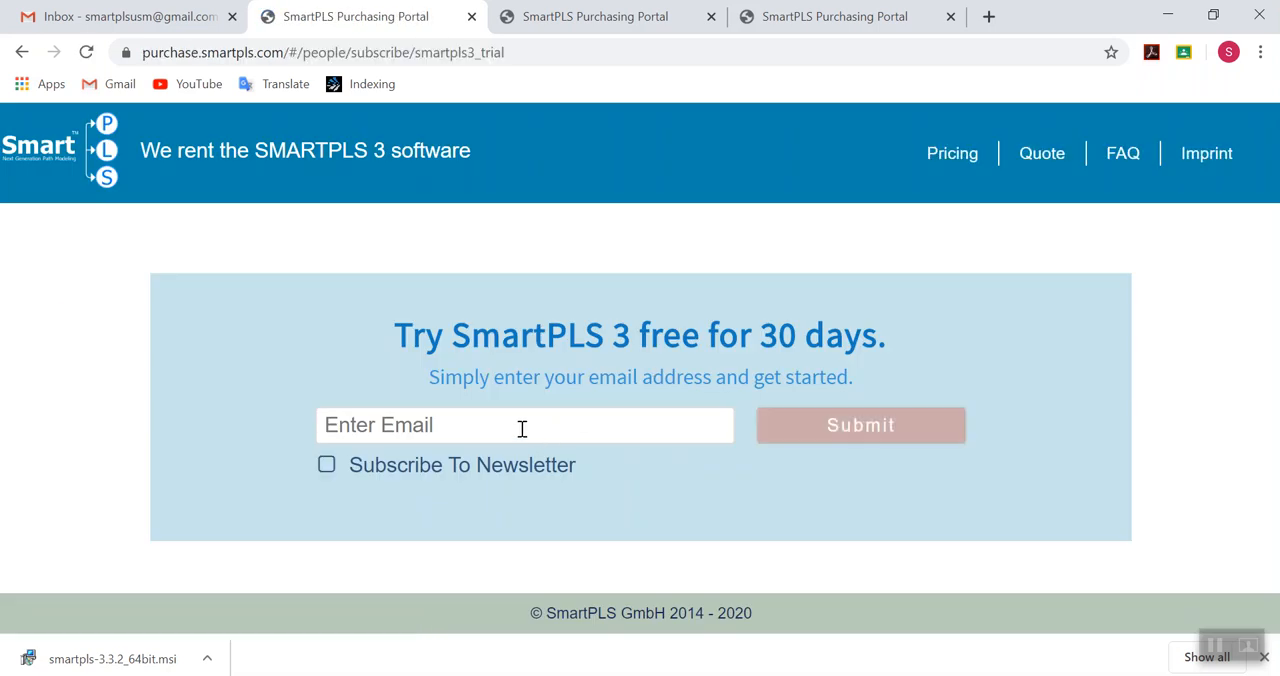
- Enter the registrant's e-mail address in the SmartPLS 3 trial form and opt in to the newsletter
click(522, 428)
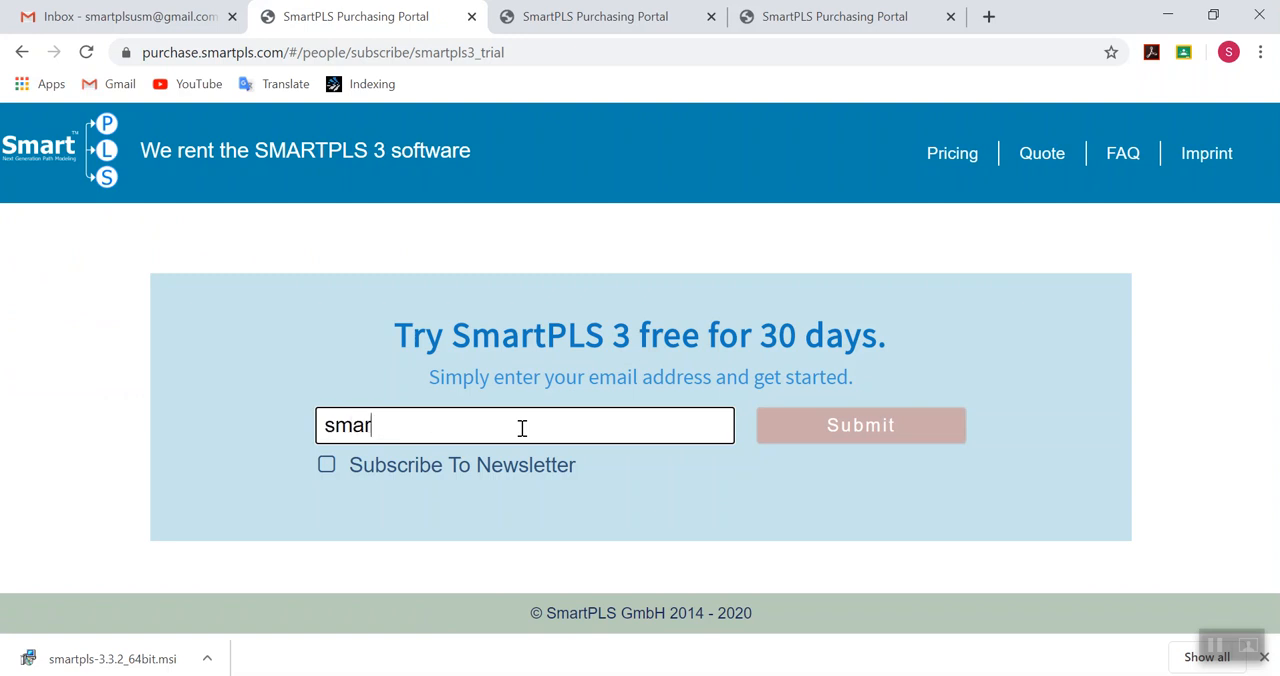
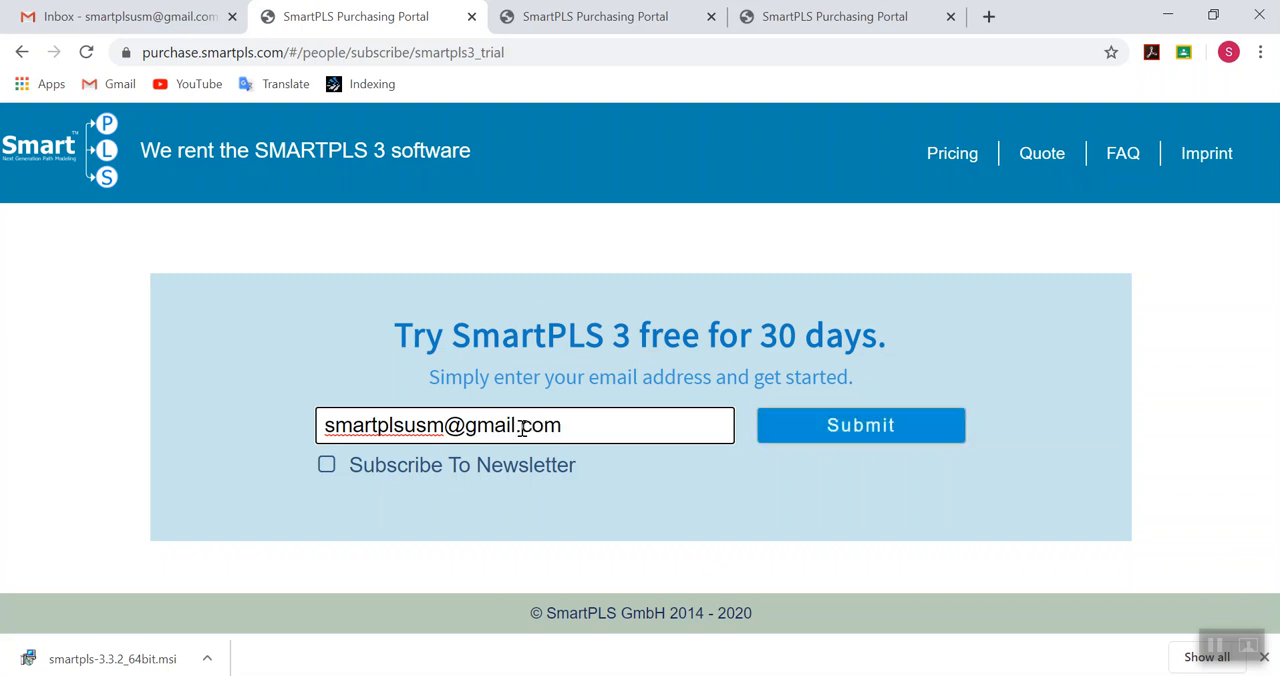
click(329, 465)
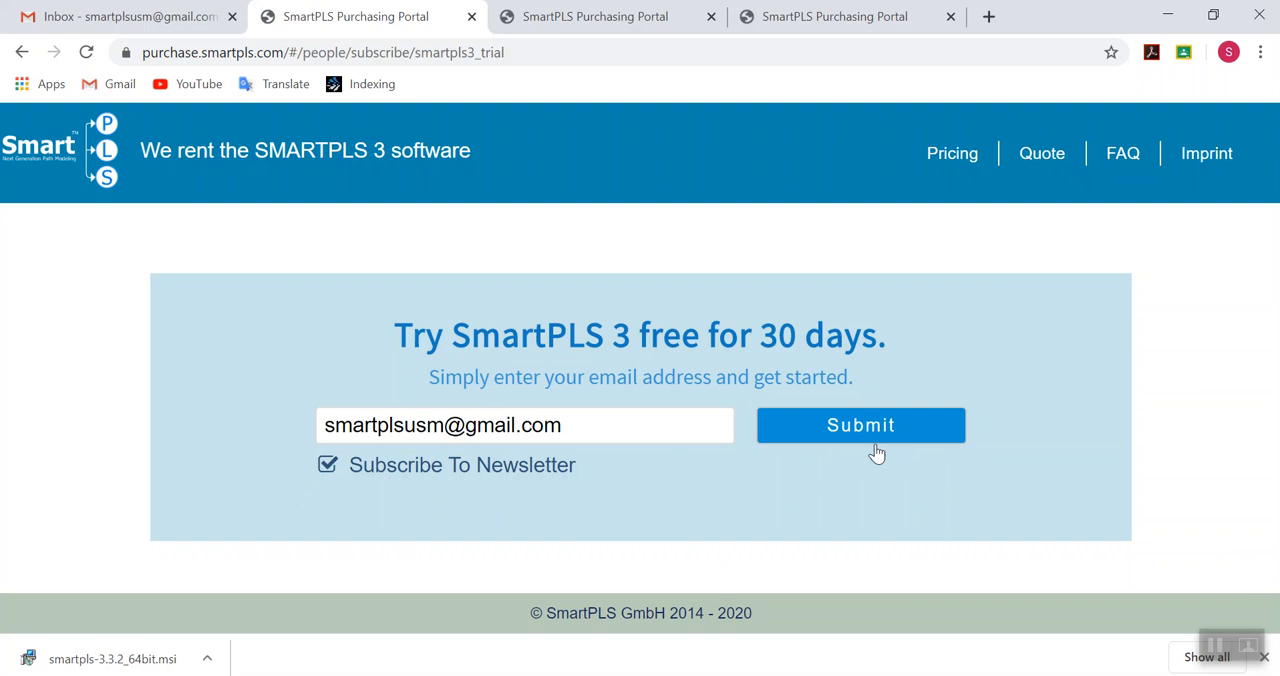
- Review the SmartPLS address-confirmation email in Gmail and the two purchasing portal pages about confirming and registering the request
click(166, 24)
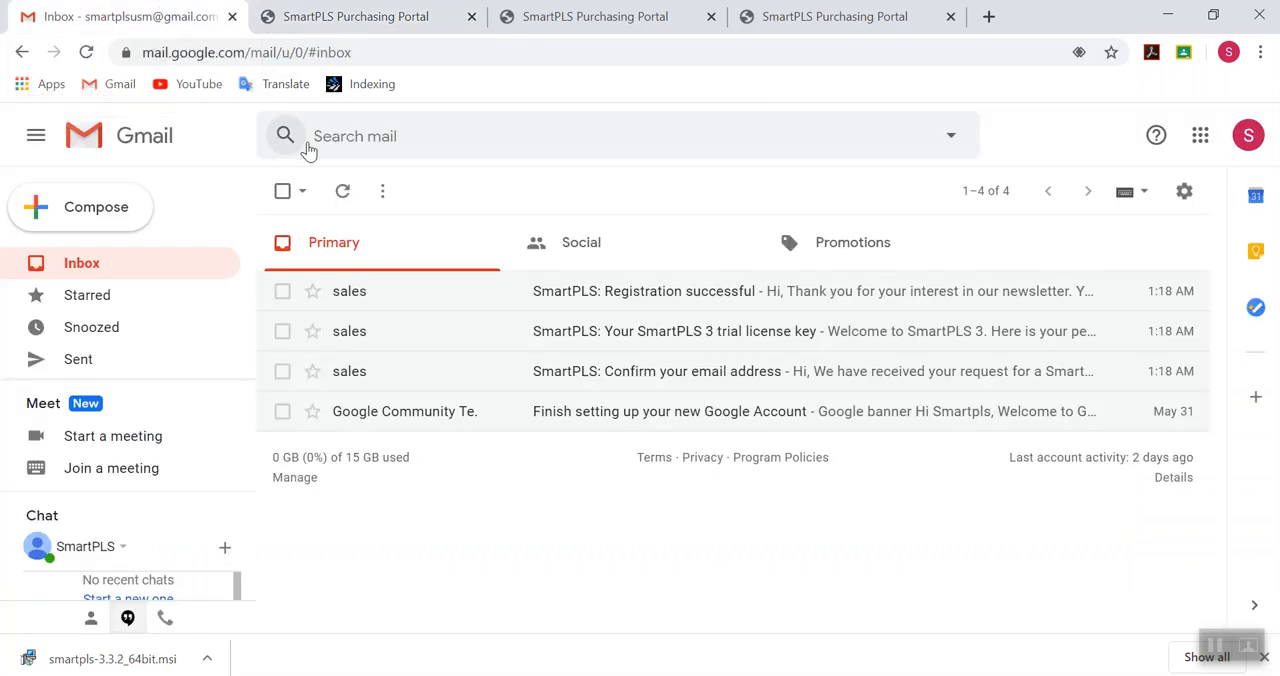
click(729, 379)
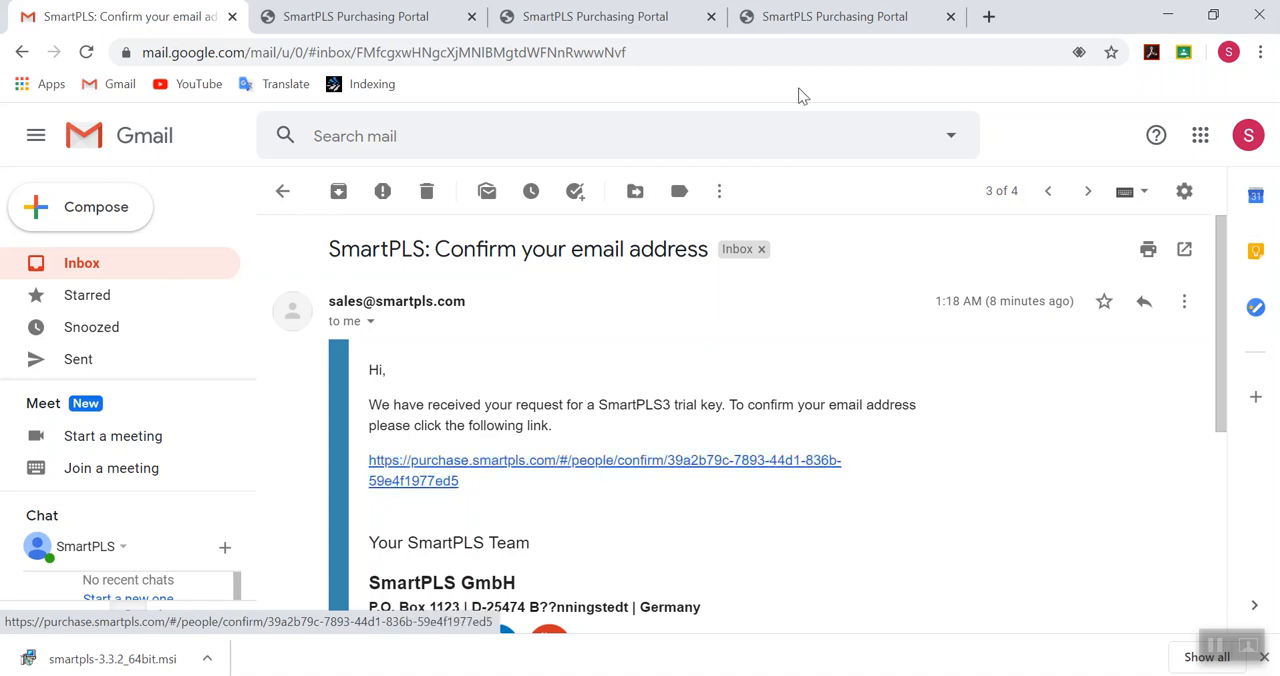
click(815, 20)
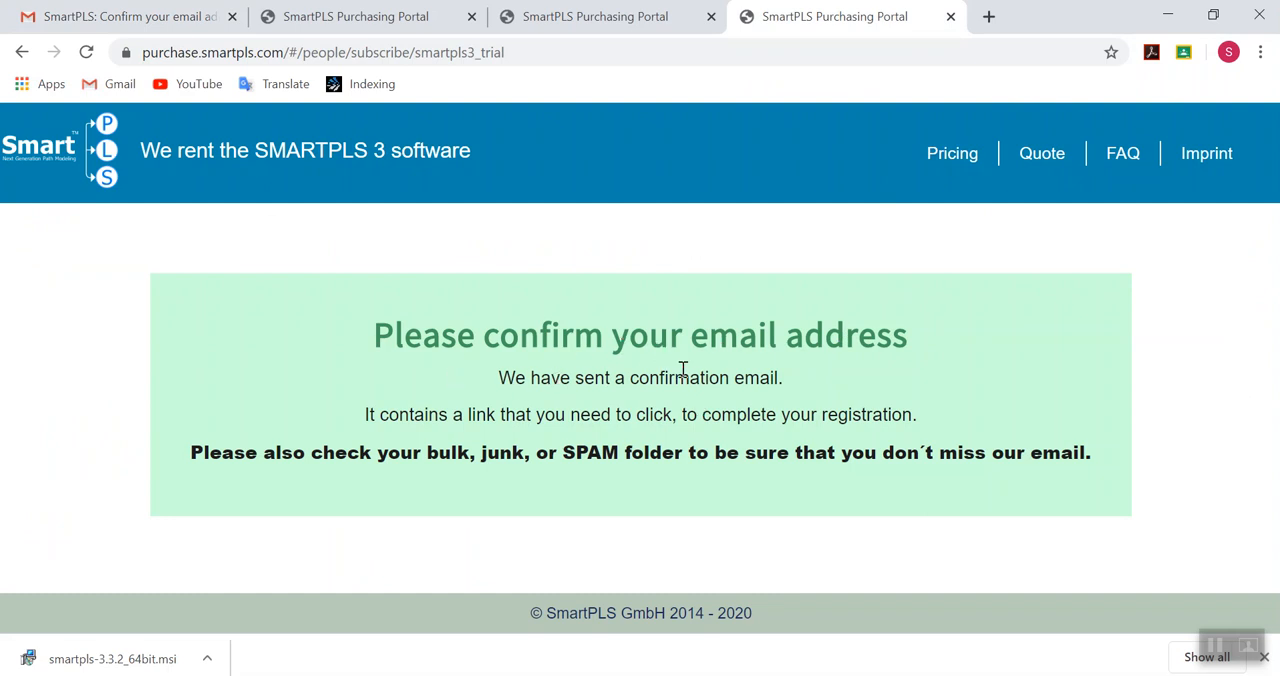
click(622, 18)
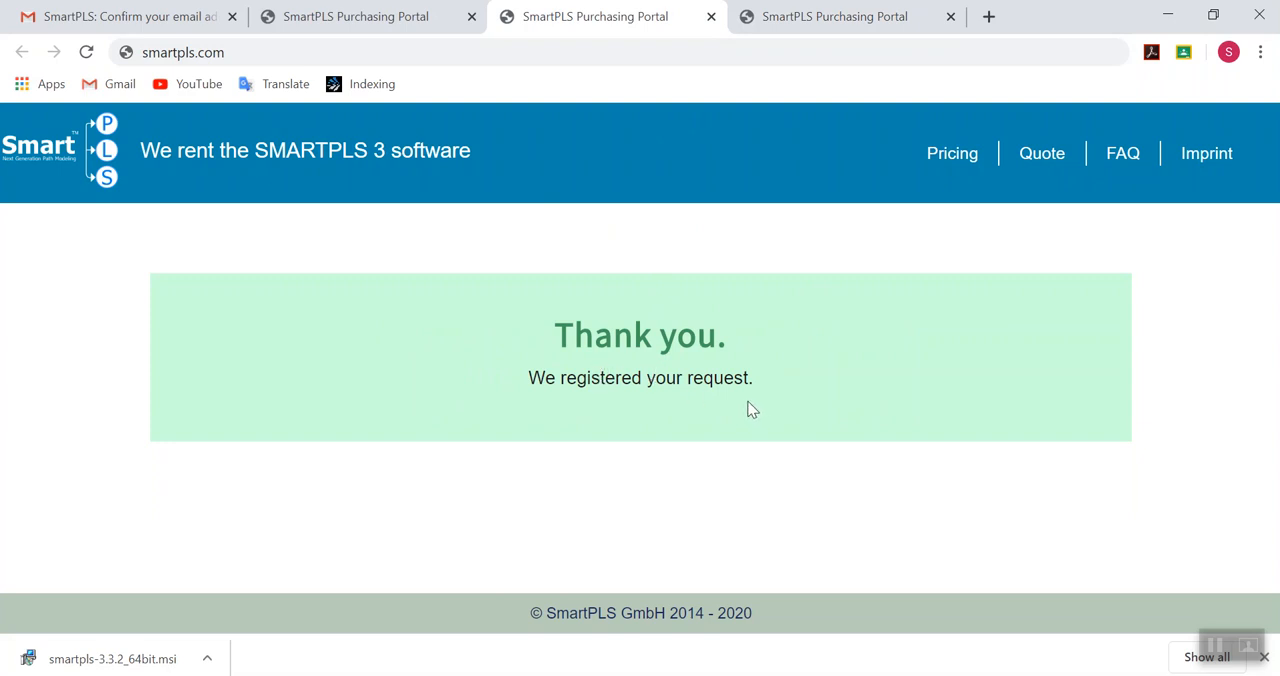
- Open the SmartPLS 3 trial license key email from the Gmail inbox and select the license key in it
click(112, 12)
click(88, 265)
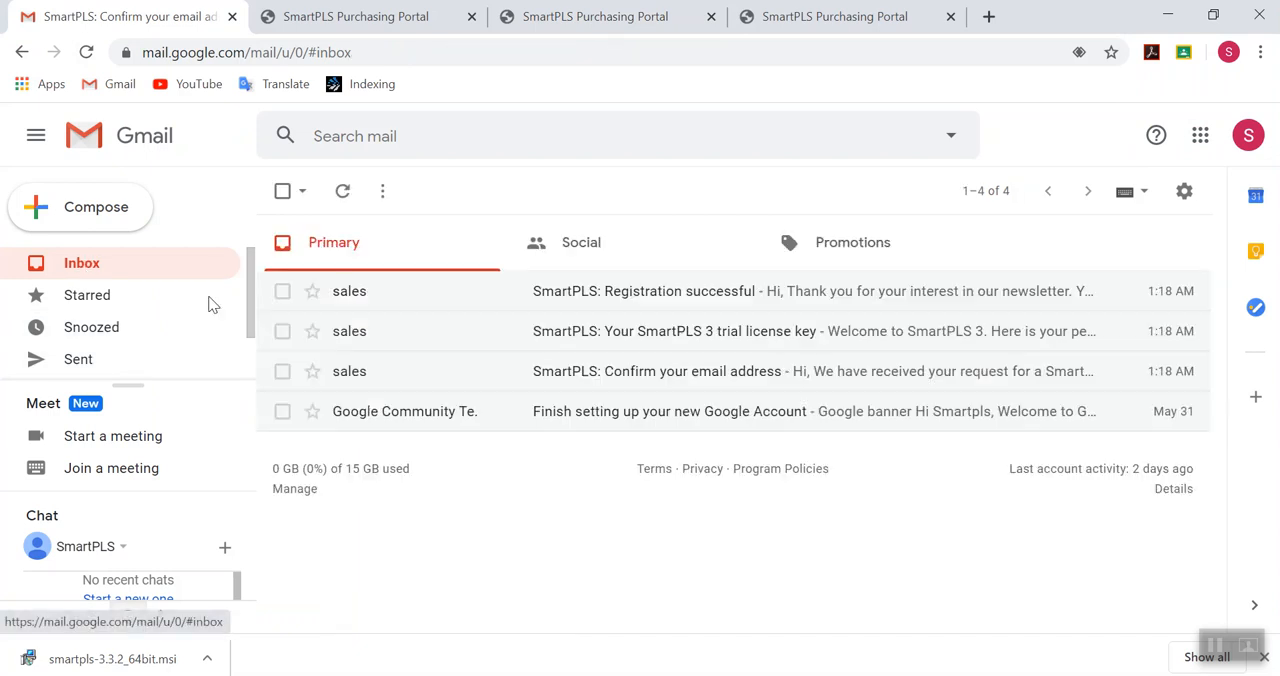
click(664, 336)
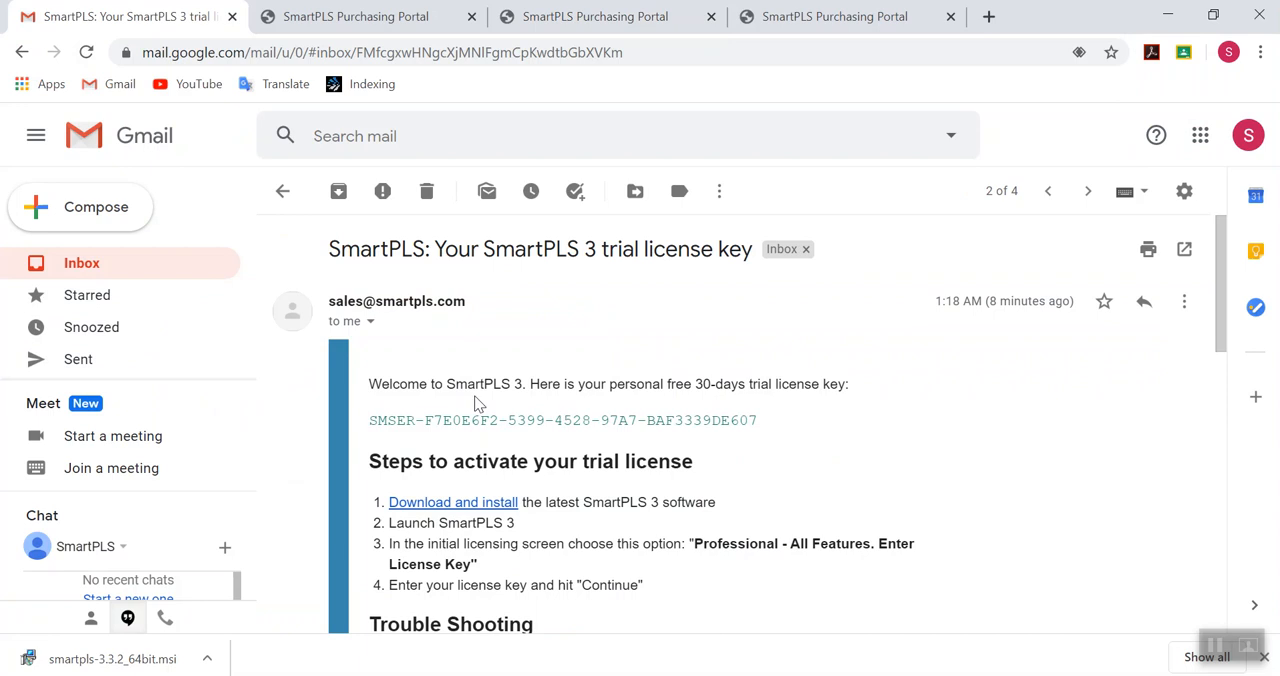
drag(372, 420, 766, 428)
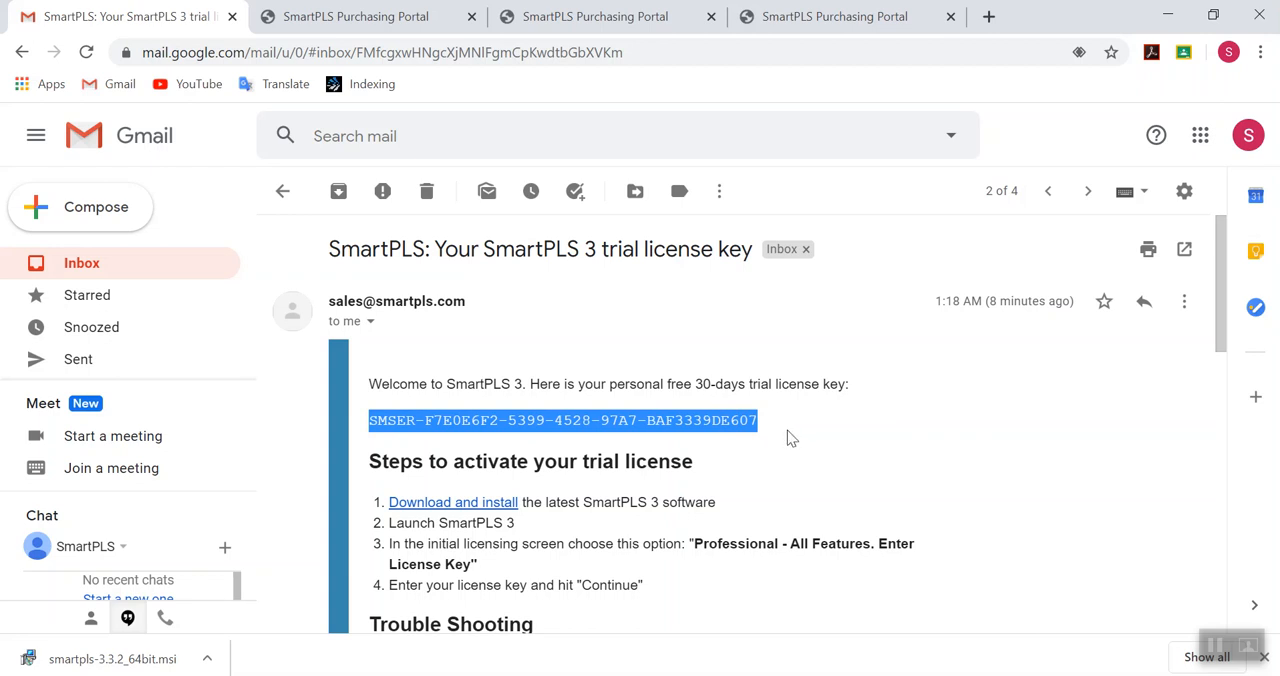
- Follow the email's download link and download the Windows 64-bit installer of SmartPLS 3.3.2
click(468, 506)
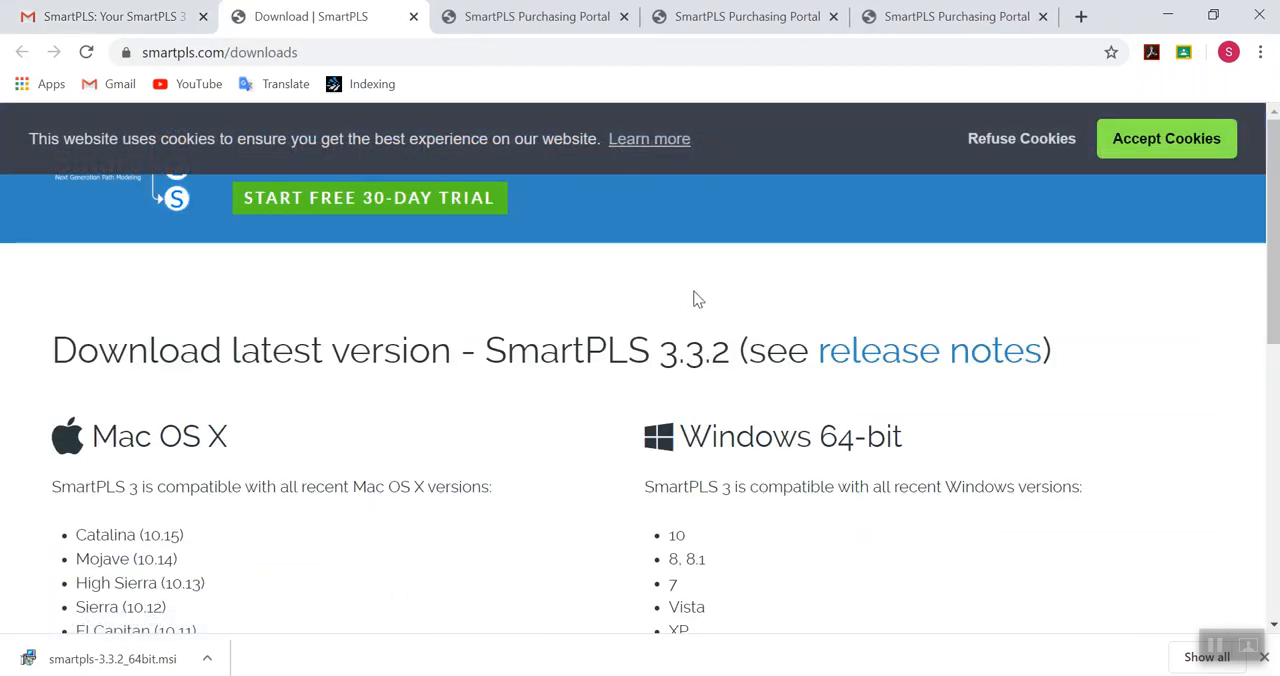
scroll(746, 278, down, 1)
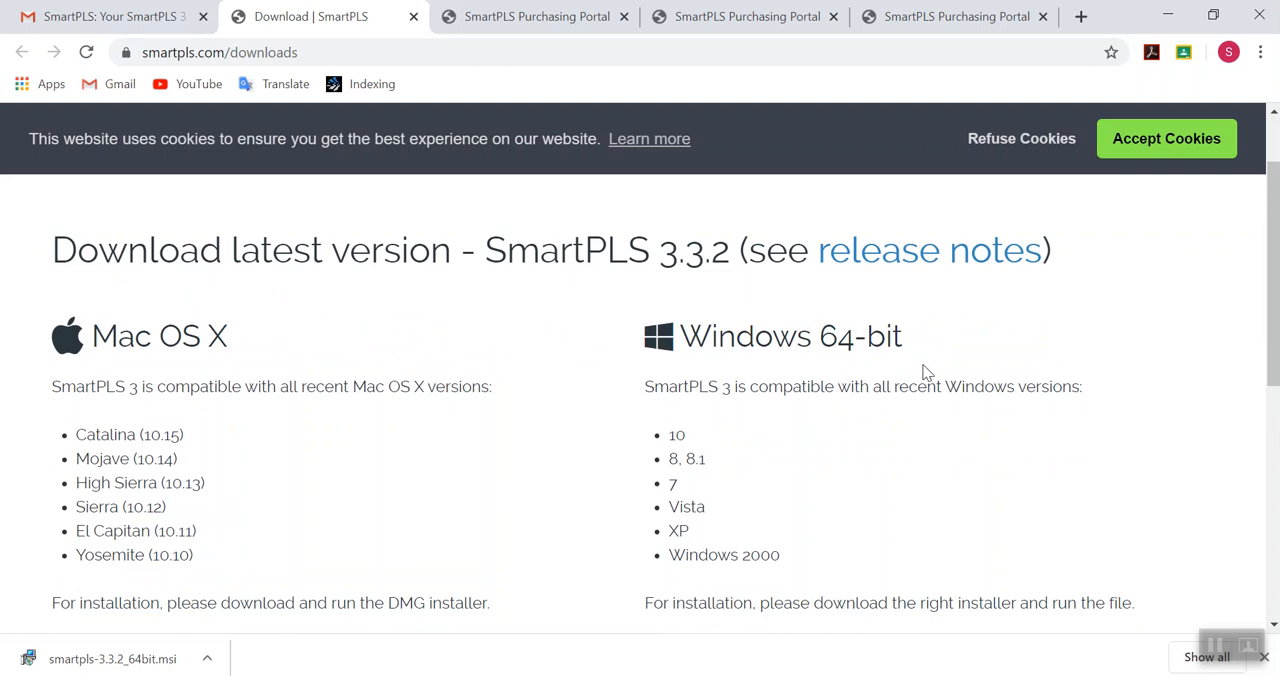
scroll(924, 367, down, 3)
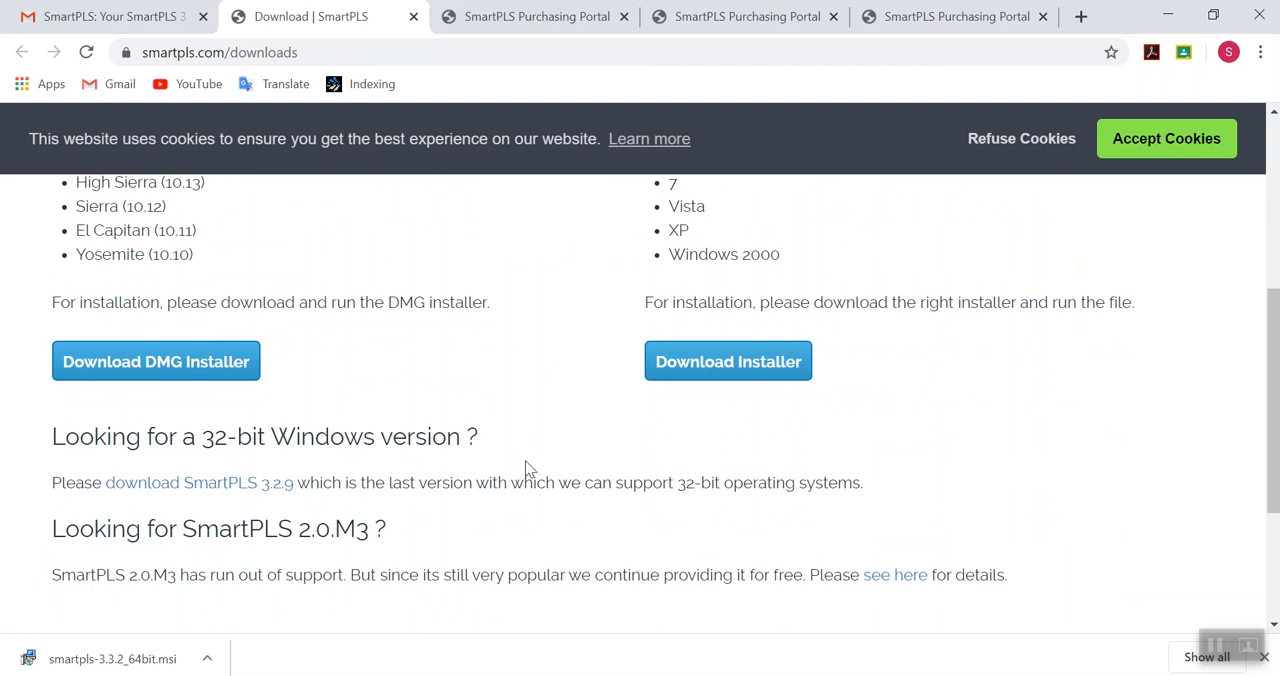
scroll(525, 460, up, 3)
scroll(760, 440, down, 1)
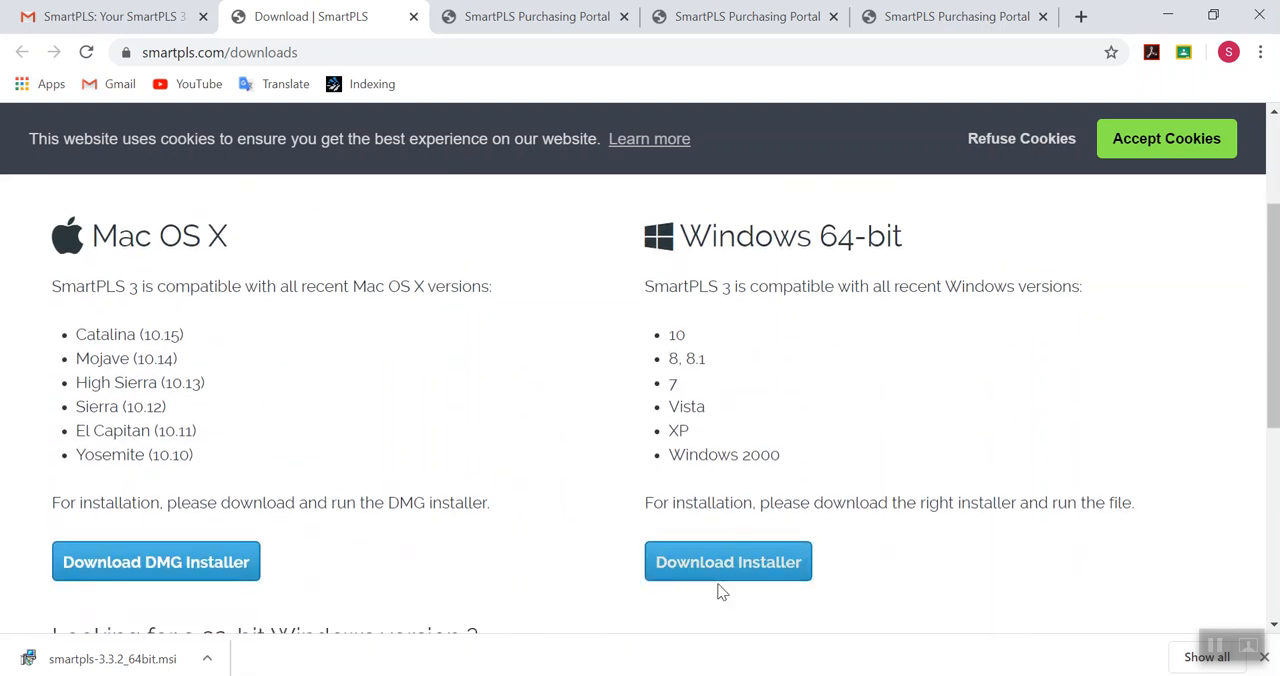
click(722, 568)
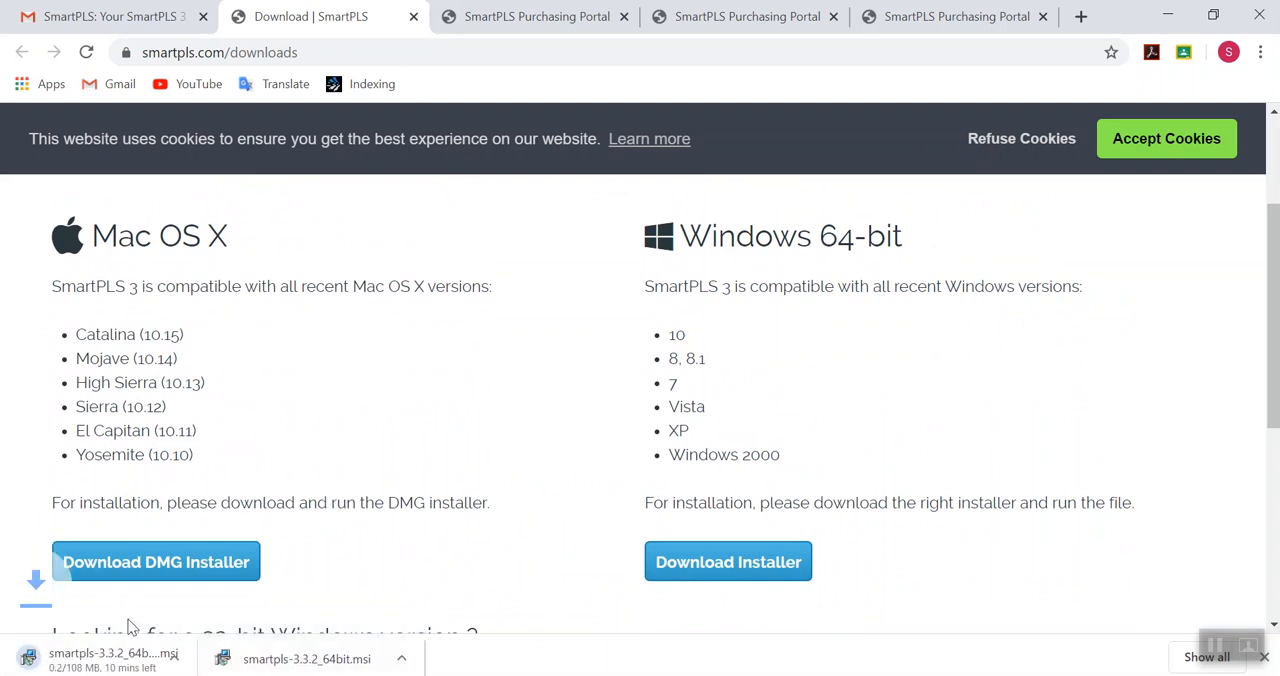
- Run the already downloaded smartpls-3.3.2_64bit.msi and bring up its setup wizard
click(326, 655)
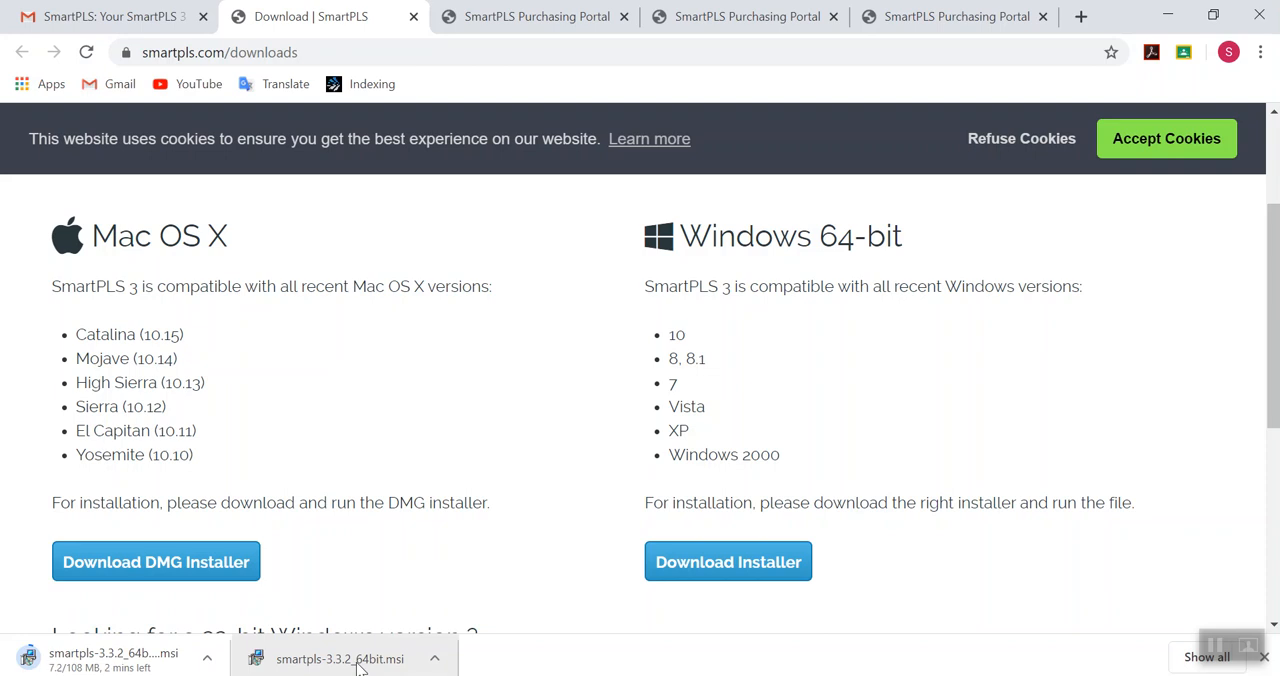
click(1167, 16)
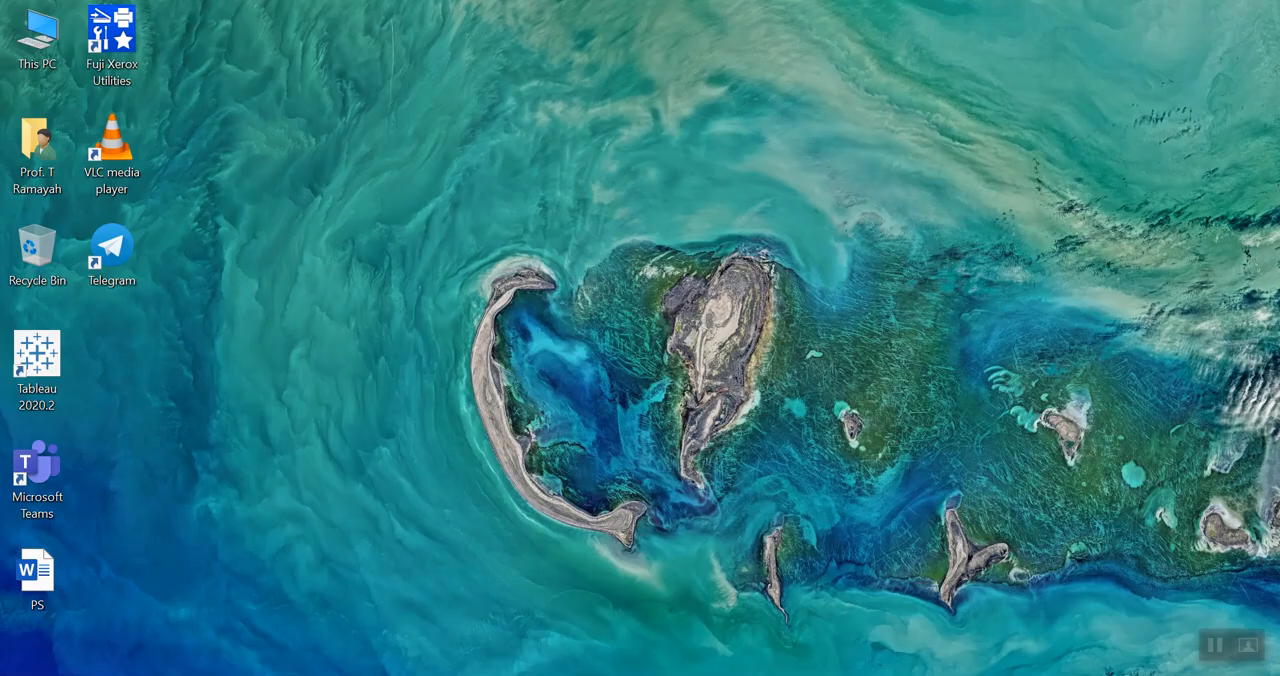
click(618, 675)
click(391, 663)
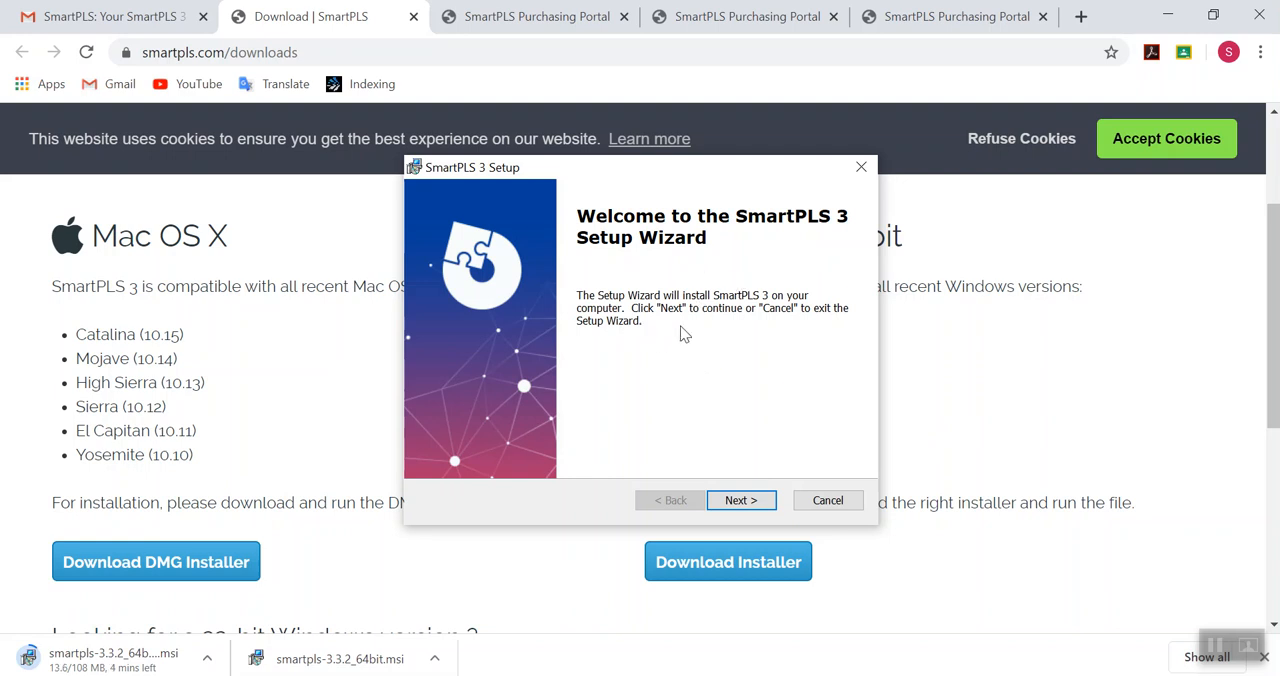
- Install SmartPLS 3 in C:\Program Files\SmartPLS 3\ and finish the setup with the program set to launch
click(740, 506)
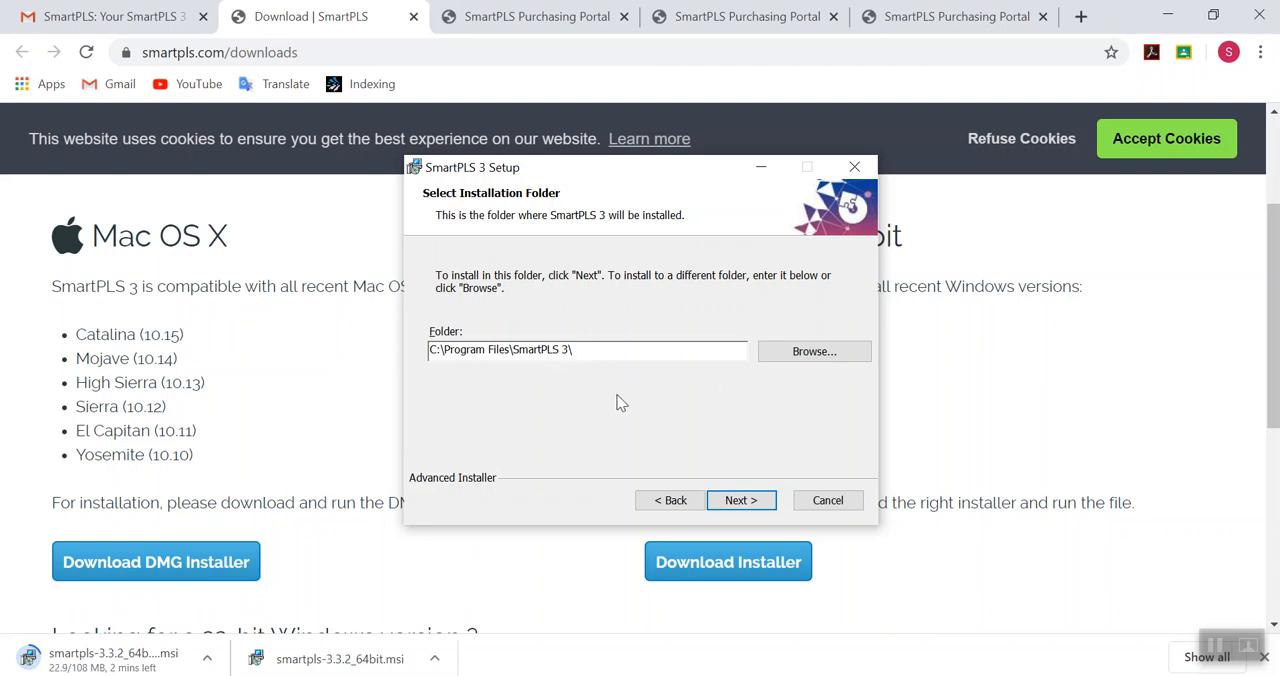
click(740, 503)
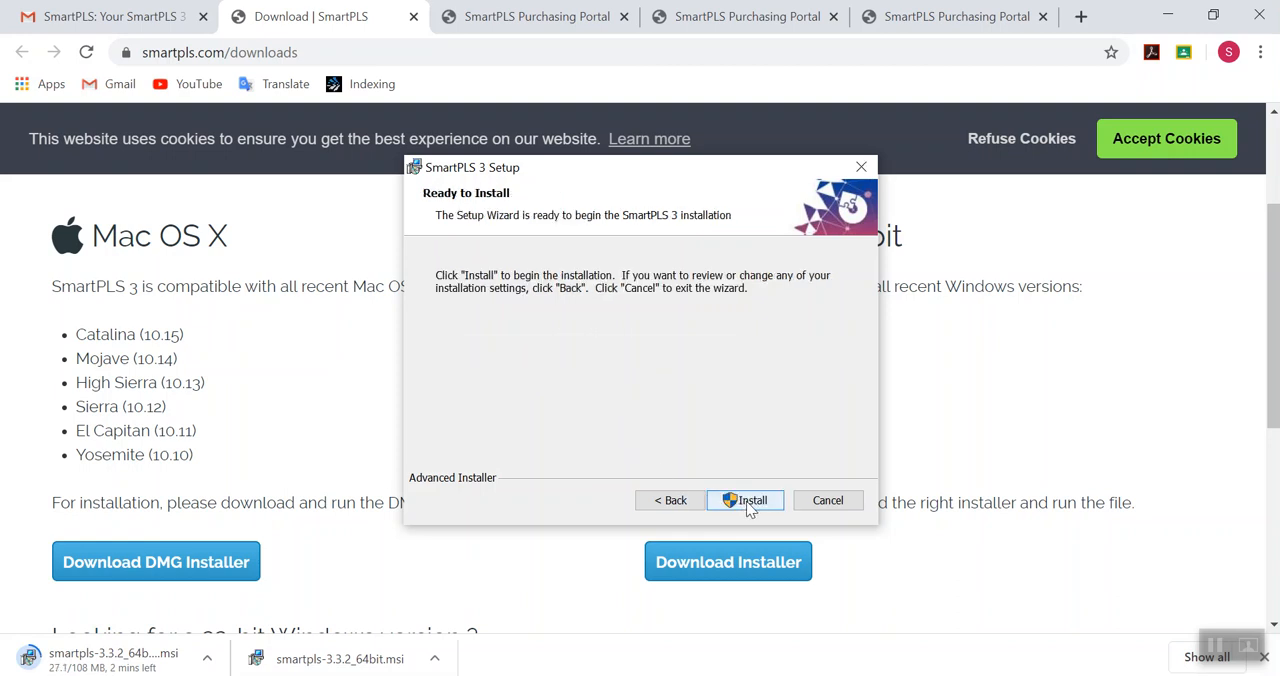
click(748, 501)
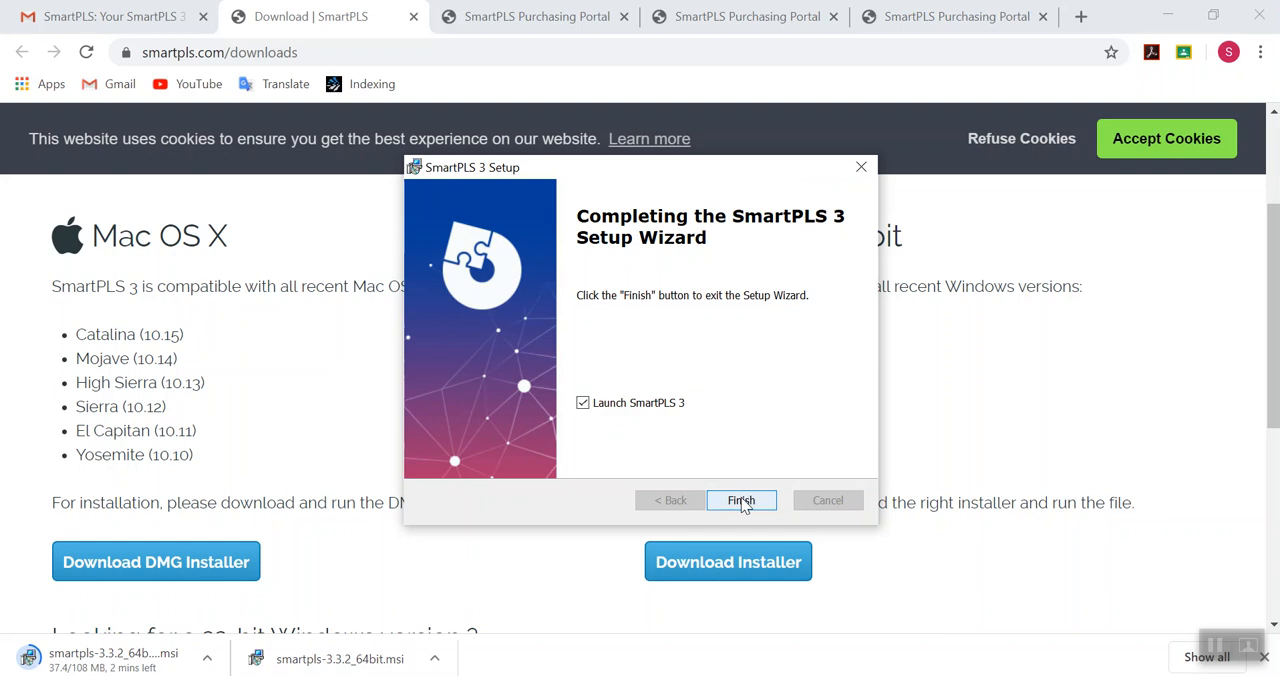
click(742, 502)
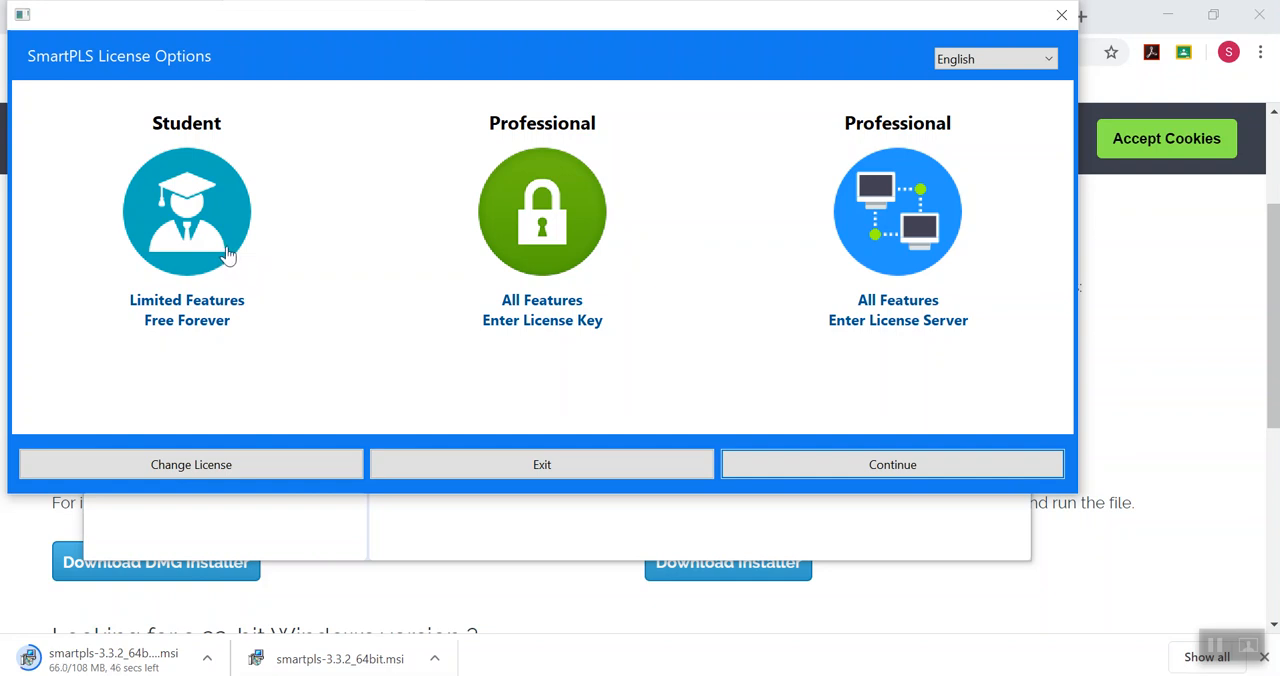
- Choose the Professional license key option in SmartPLS and copy the trial license key from the Gmail message in Chrome
click(548, 238)
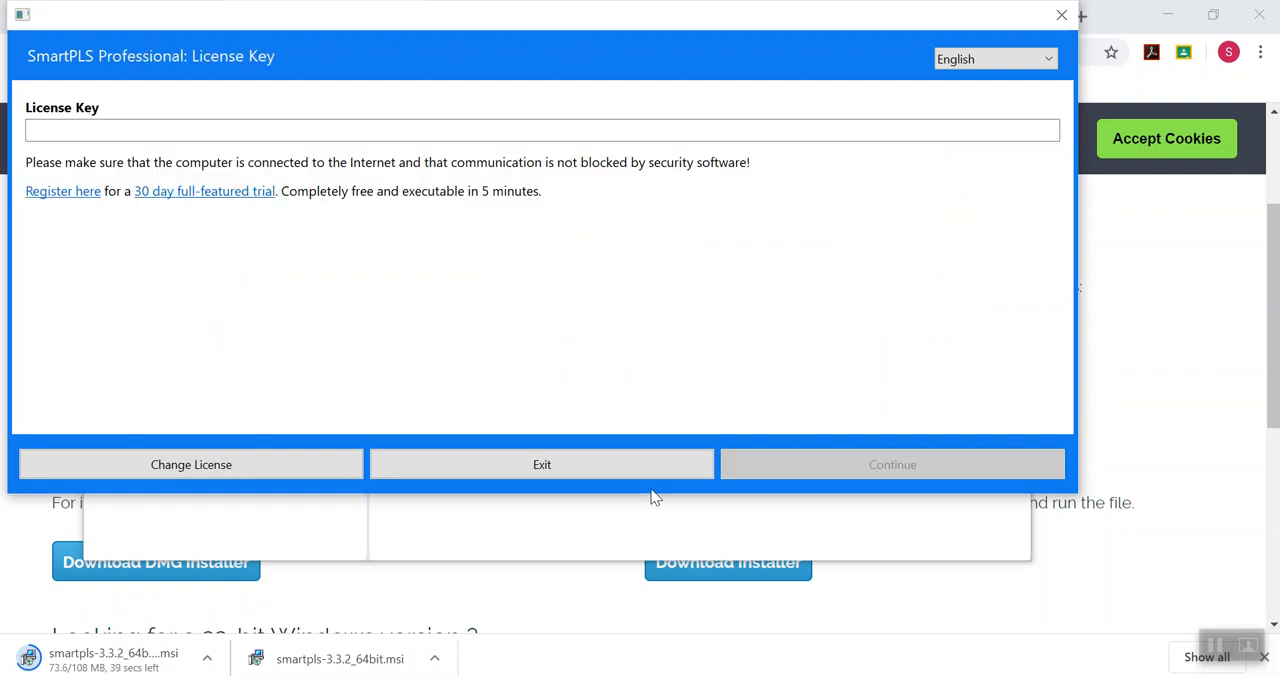
mouse_move(618, 675)
click(618, 610)
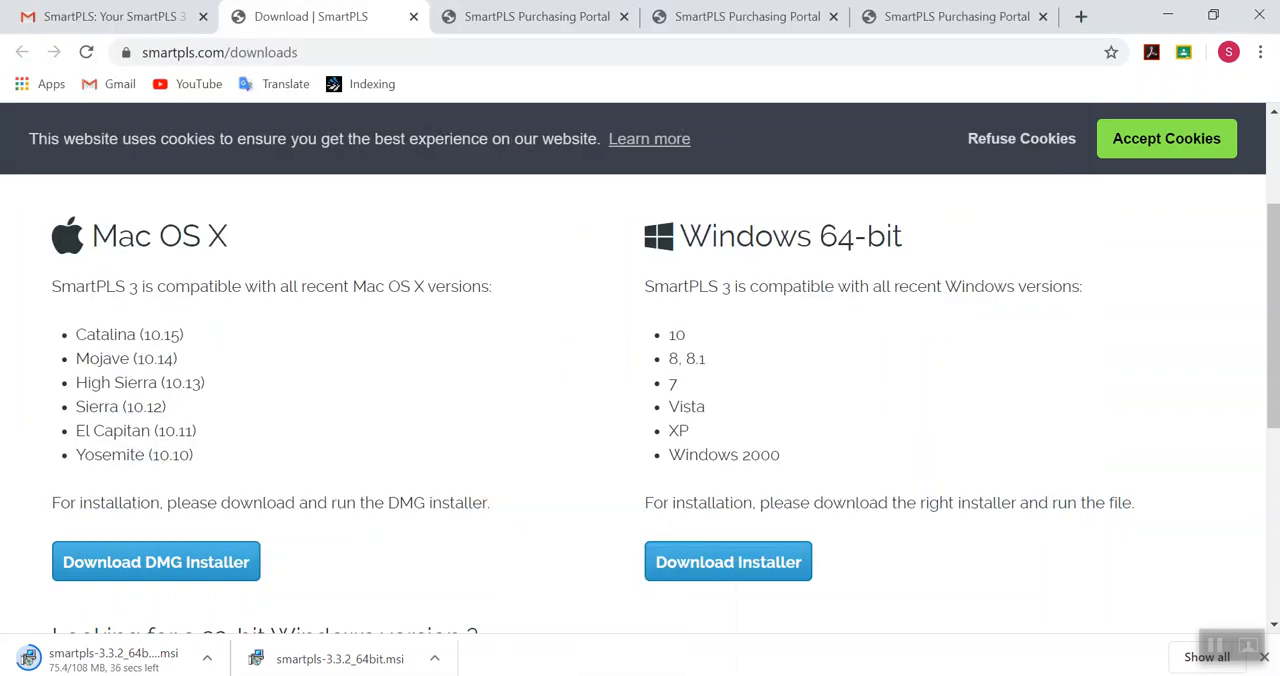
click(110, 16)
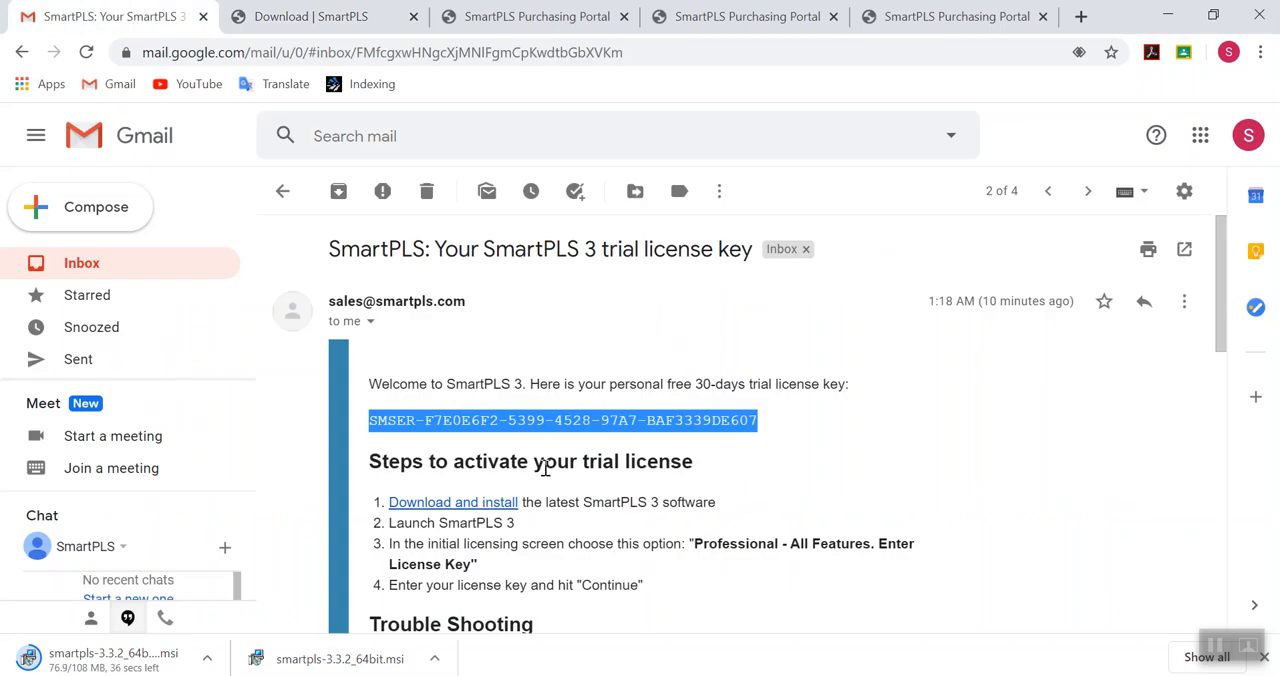
right_click(585, 421)
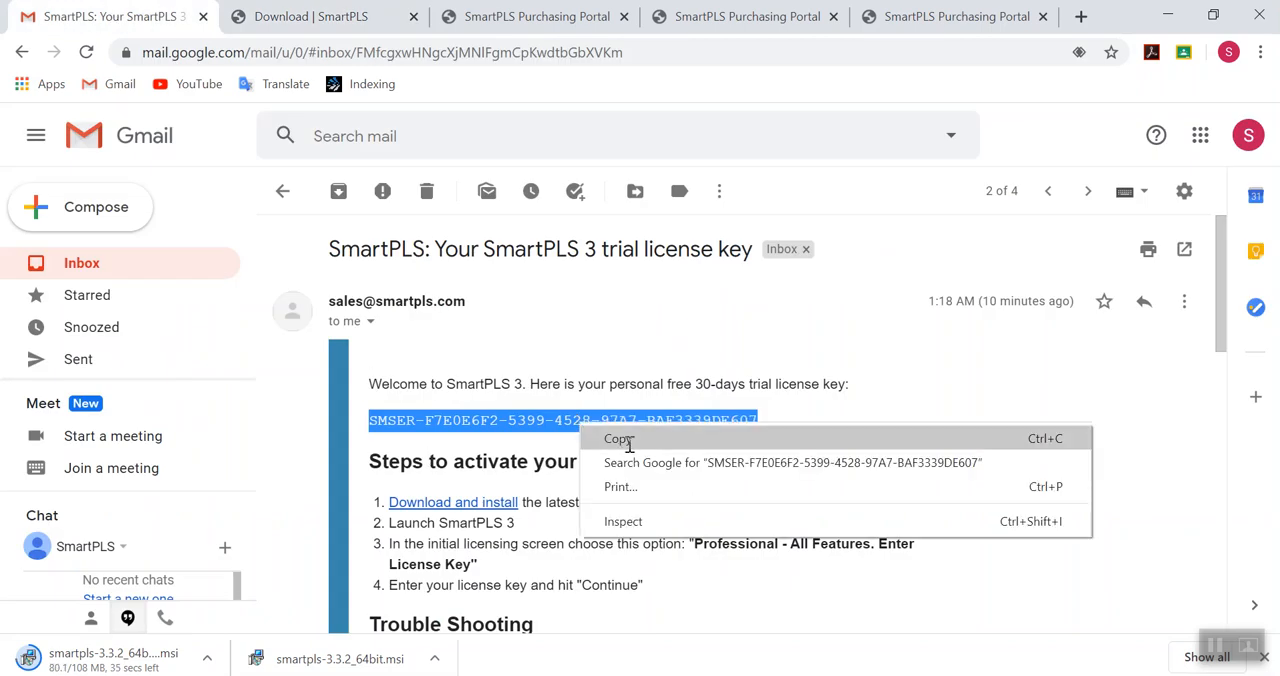
click(628, 445)
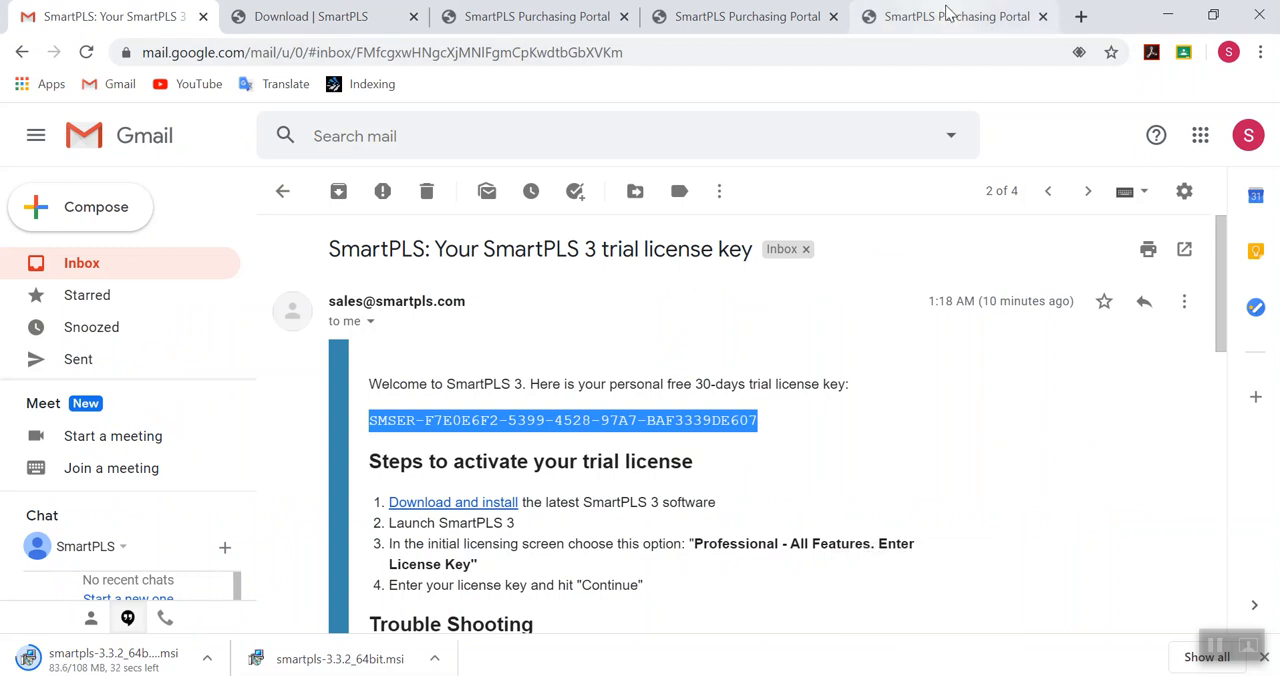
- Return to the SmartPLS license window, paste the trial license key into the License Key field and submit it
click(1167, 16)
click(112, 131)
right_click(106, 131)
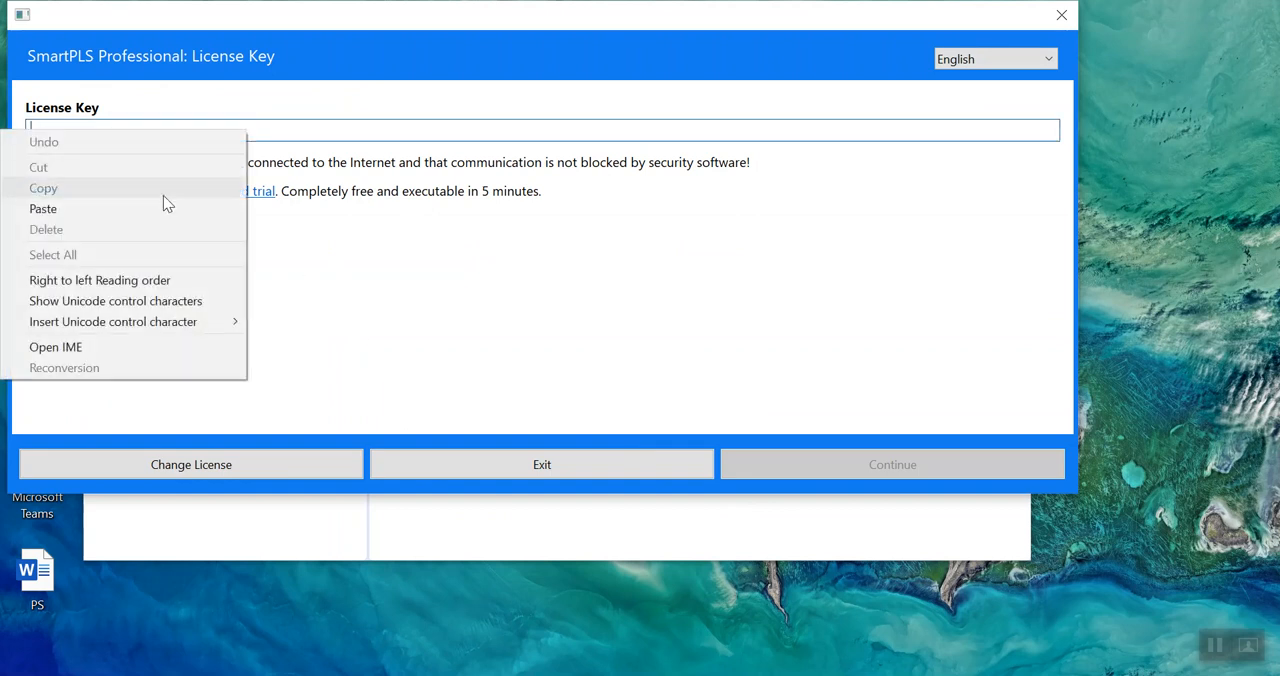
click(80, 210)
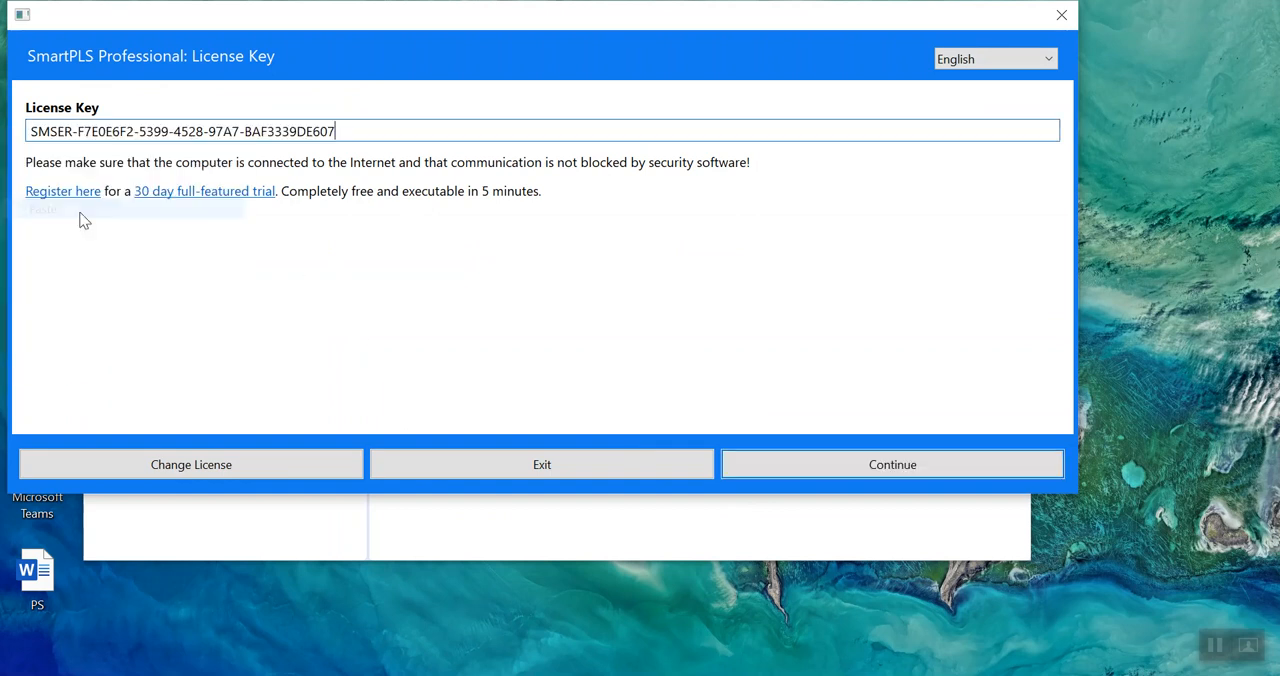
click(910, 473)
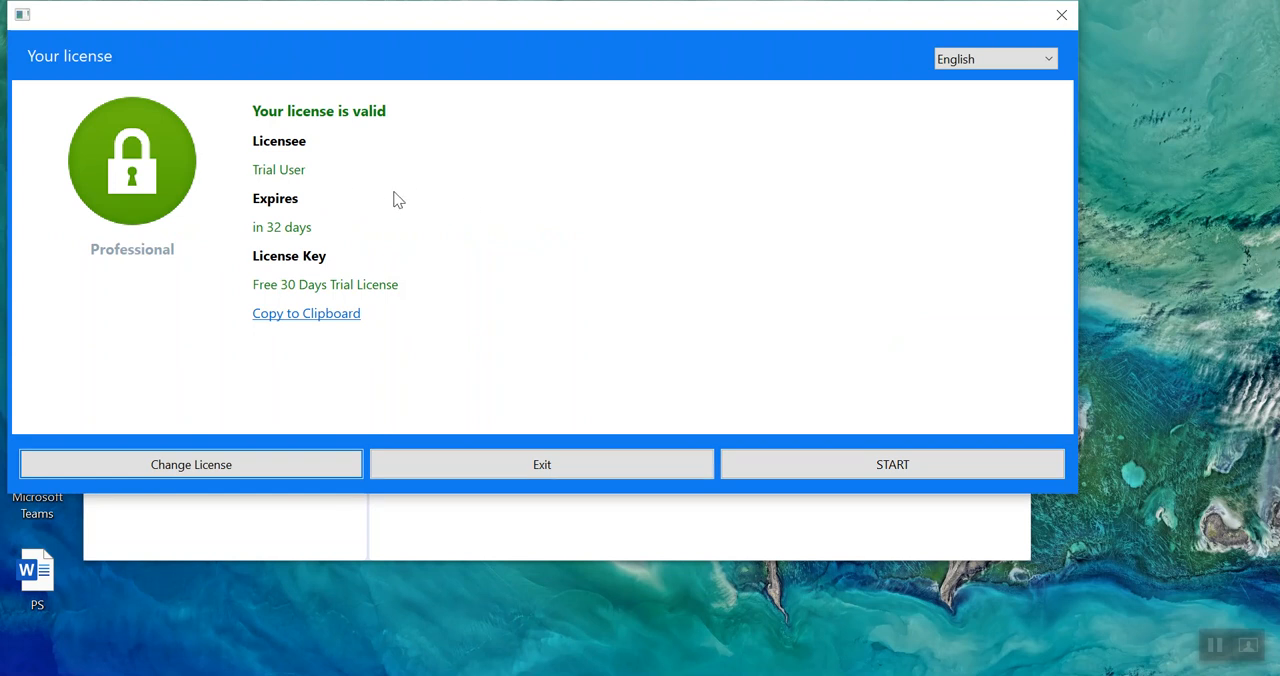
- Start SmartPLS from the license window, maximize its main window and narrow the Project Explorer and Indicators area
click(905, 475)
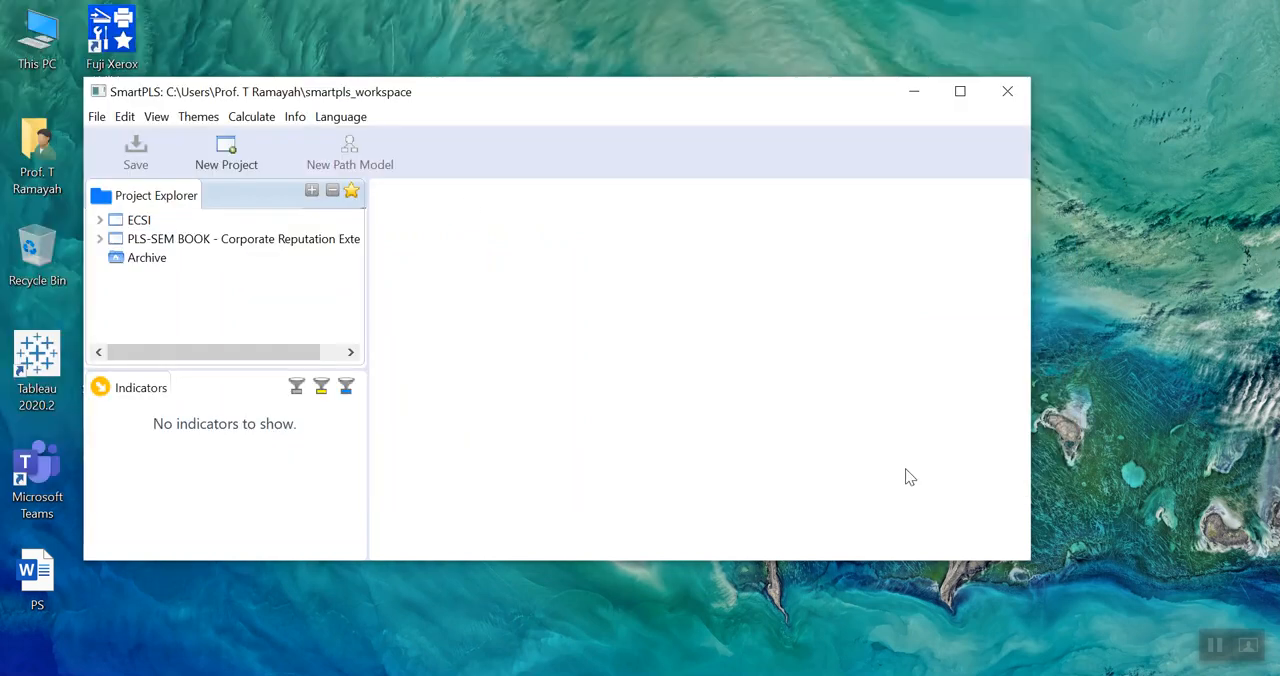
click(960, 93)
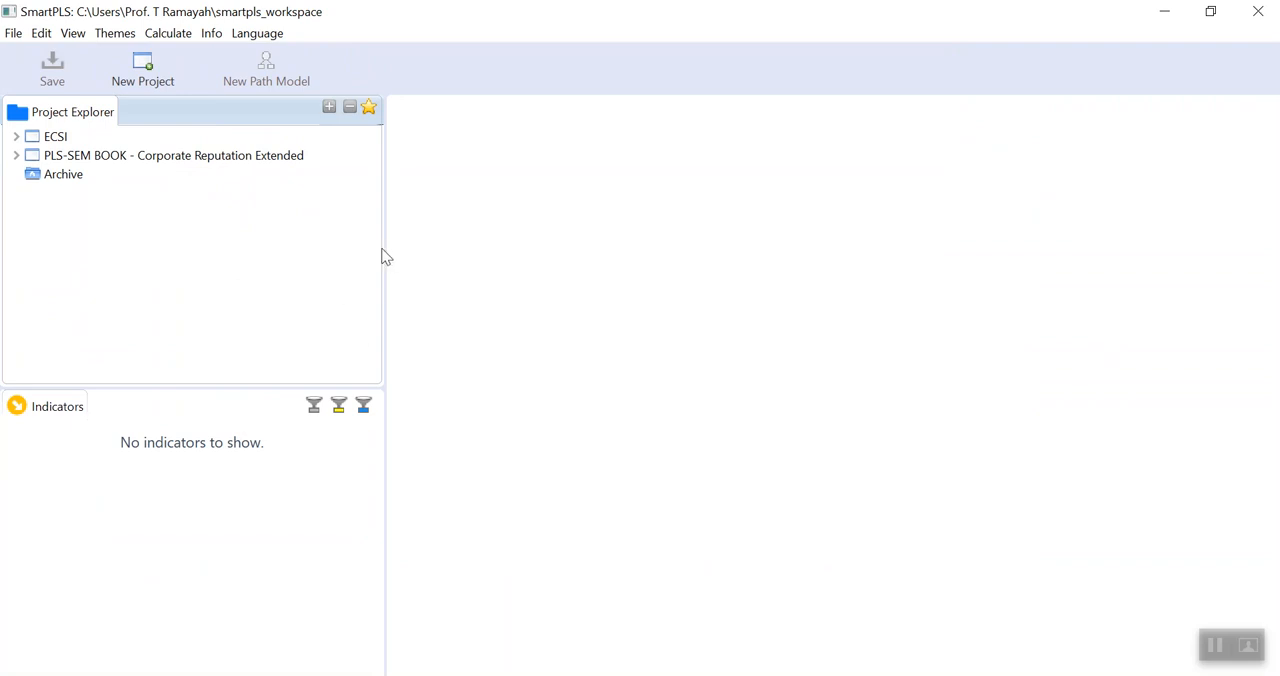
drag(384, 247, 303, 246)
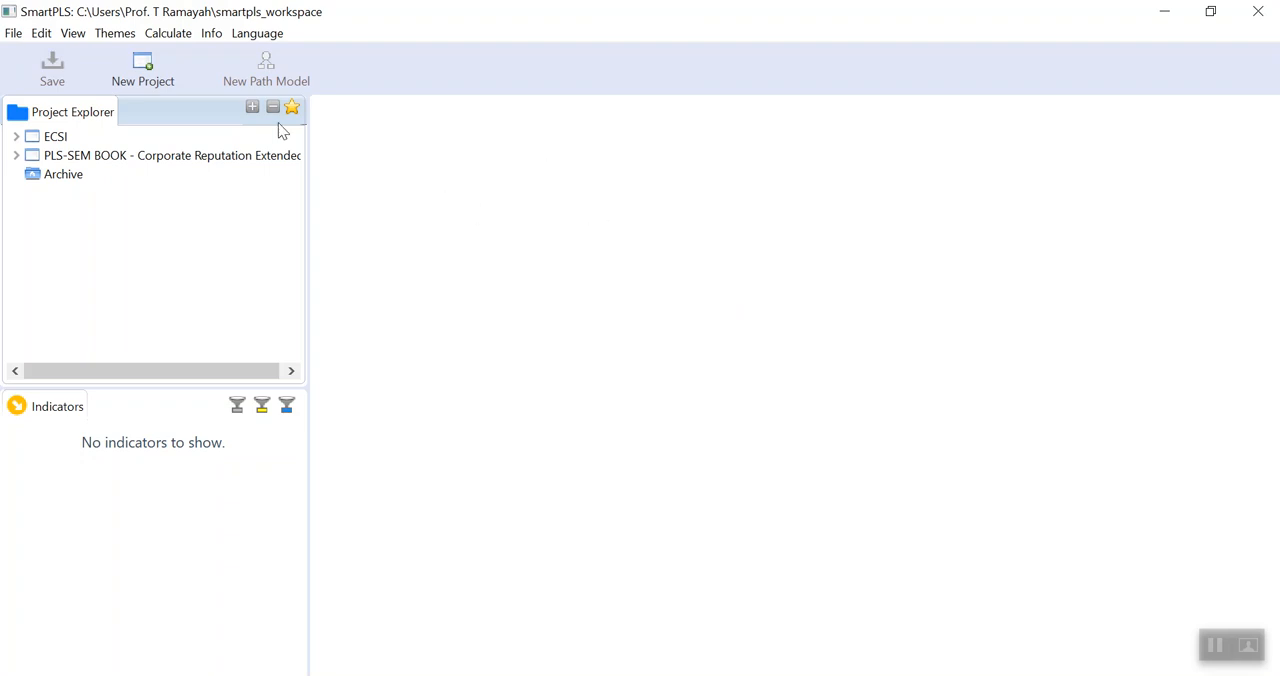
- Check the installed version and trial license expiry in the About SmartPLS information, and close it
click(212, 34)
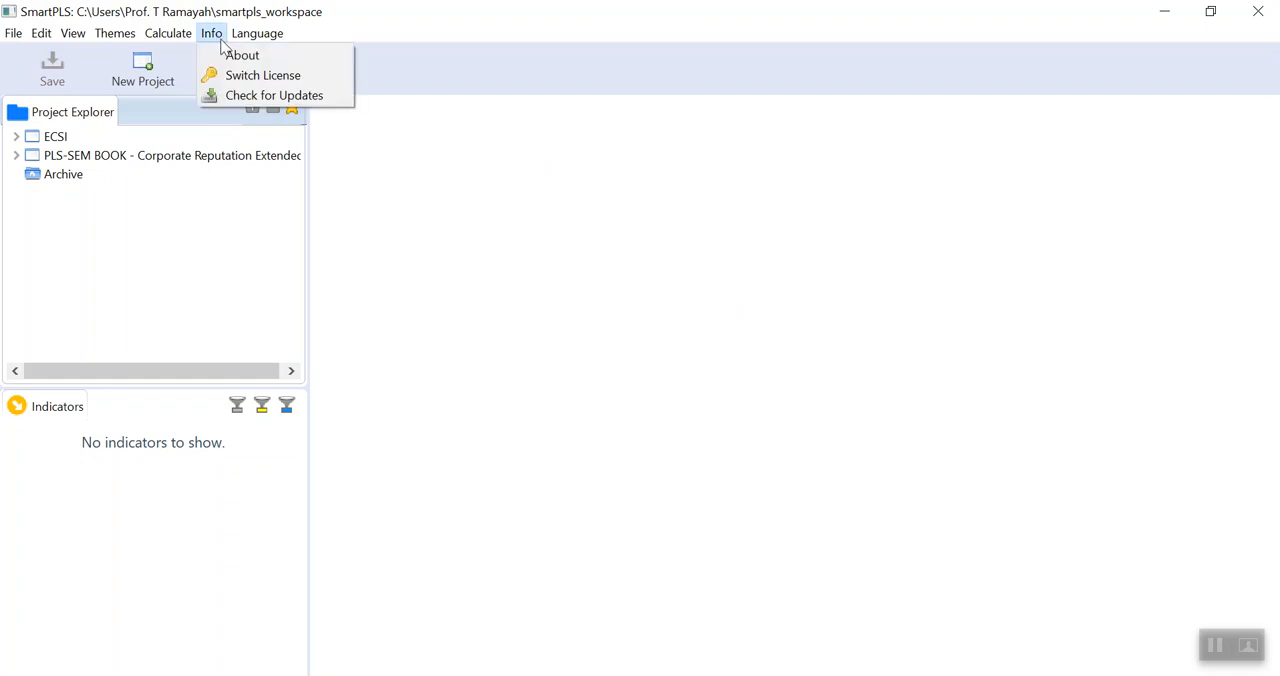
click(249, 58)
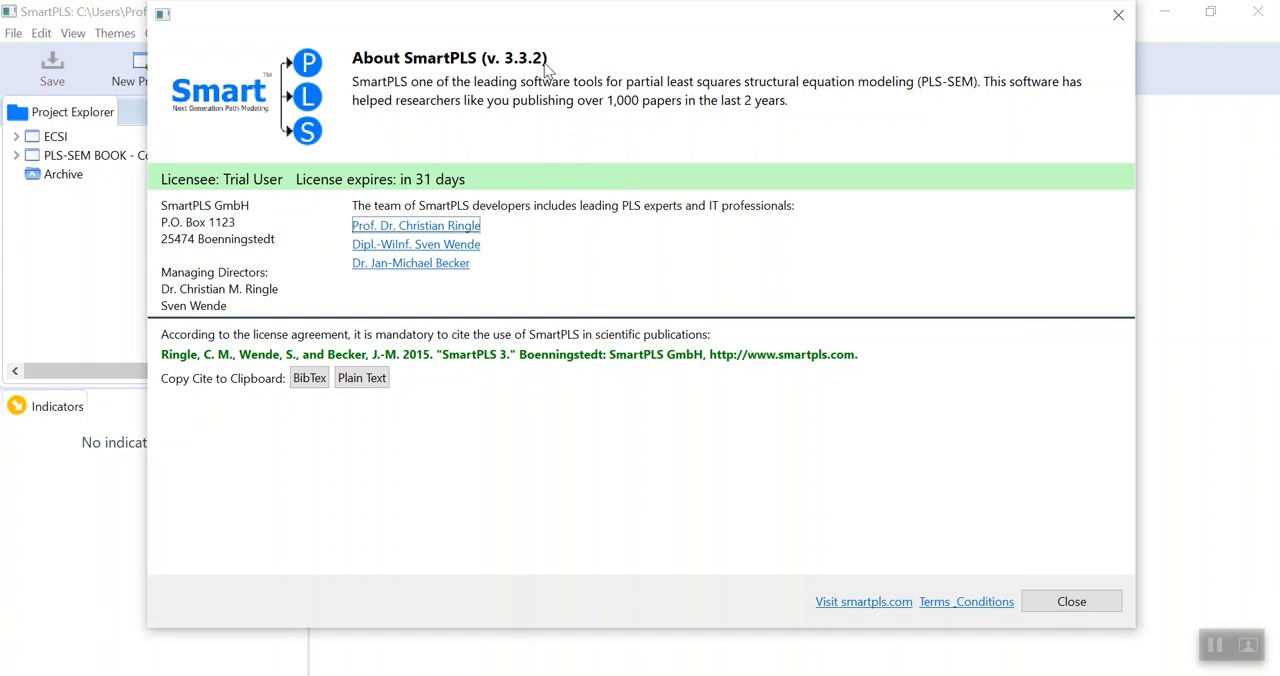
click(1071, 602)
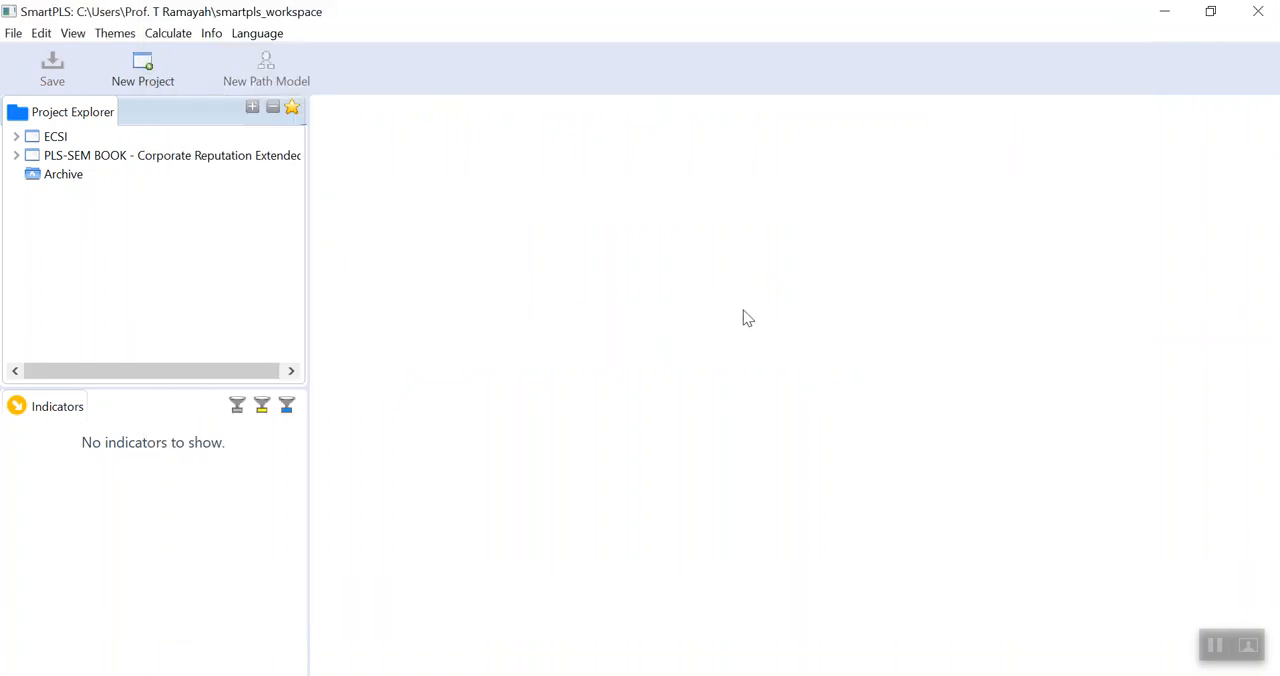